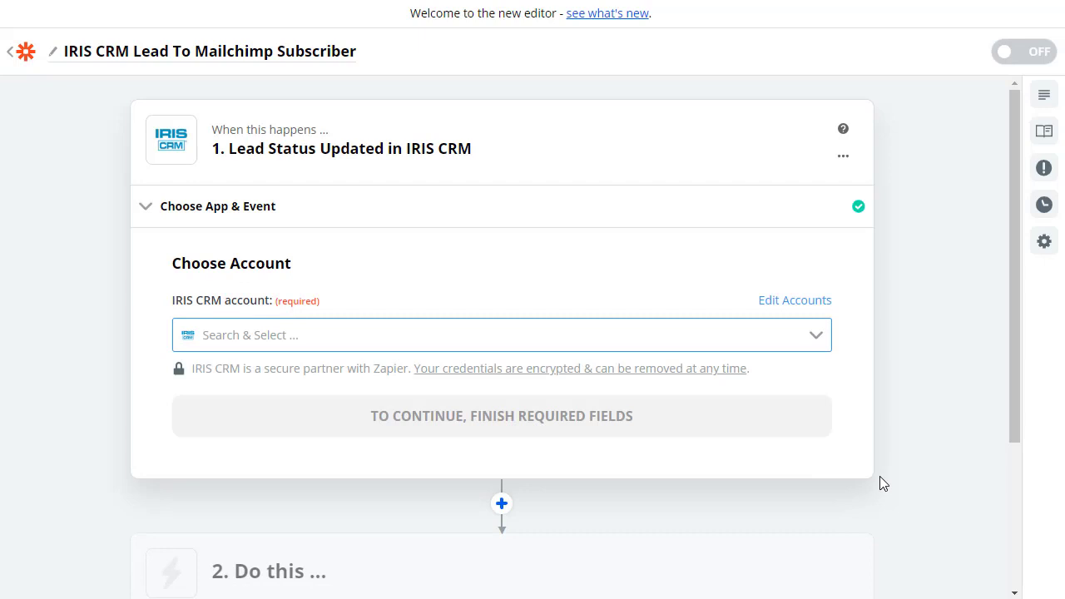
Select the existing IRIS CRM account for the Lead Status Updated trigger and continue to its customization
{"action": "left_click", "coordinate": [810, 338]}
{"action": "left_click", "coordinate": [758, 375]}
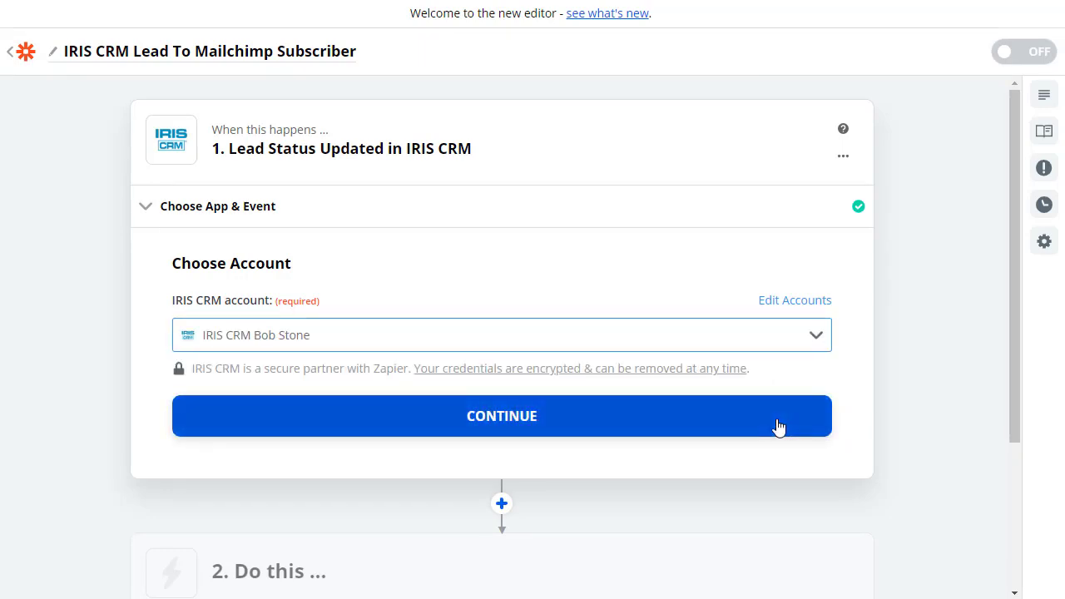
{"action": "left_click", "coordinate": [777, 428]}
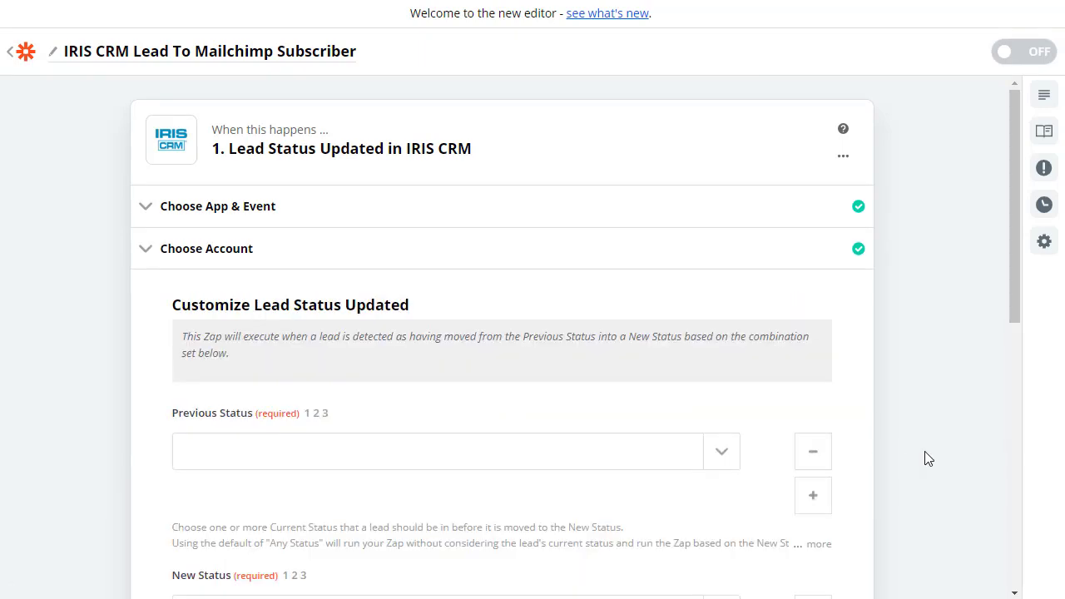
Set the trigger's Previous Status to Any Status State and New Status to Qualifying - Interested Merchant, and continue
{"action": "scroll", "coordinate": [929, 458], "scroll_direction": "down", "scroll_amount": 3}
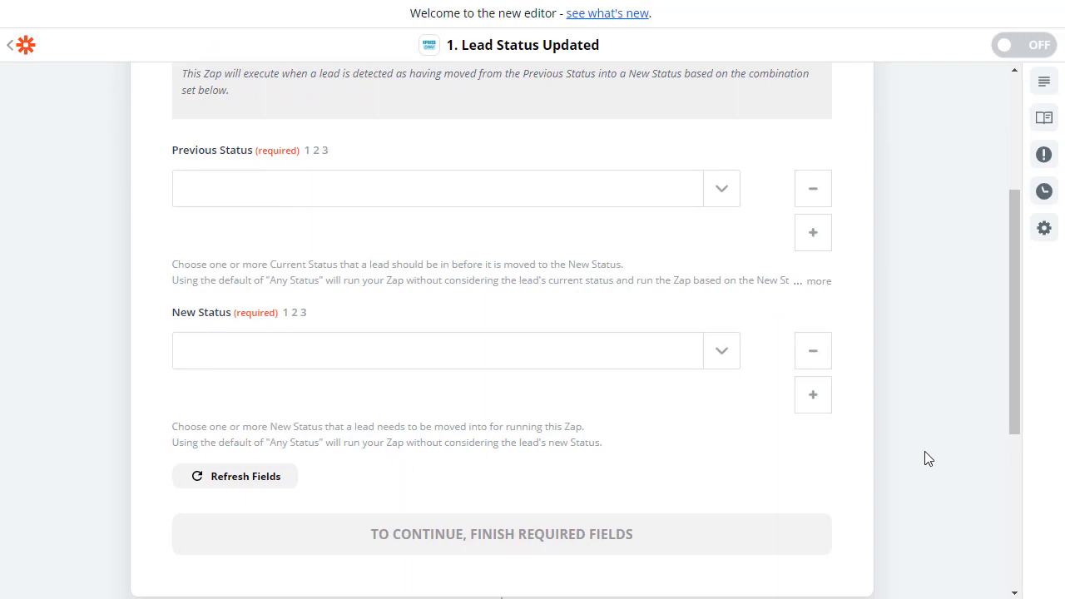
{"action": "left_click", "coordinate": [718, 194]}
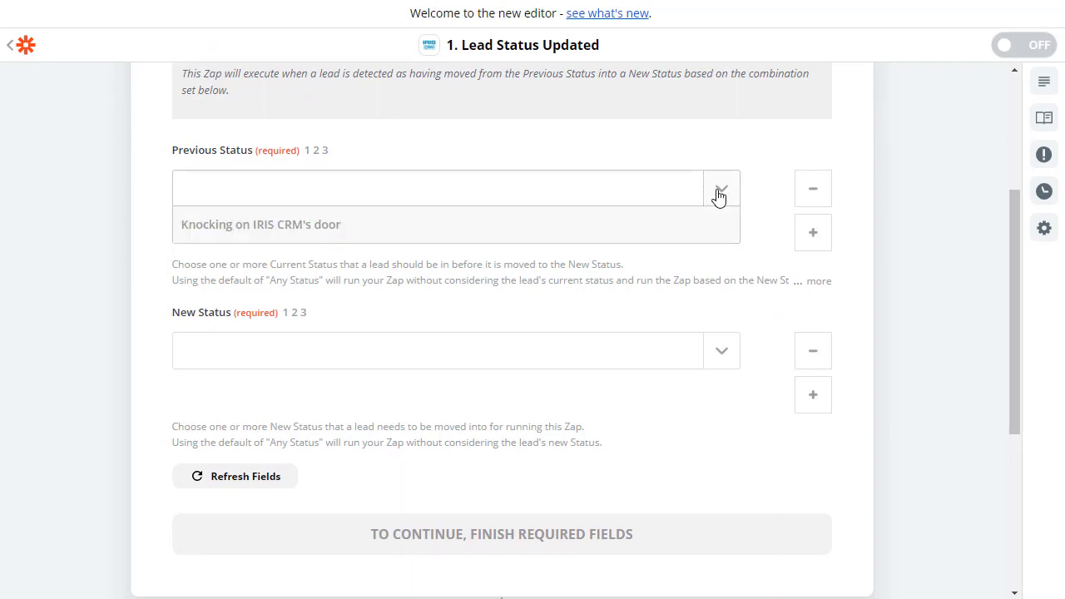
{"action": "left_click", "coordinate": [500, 259]}
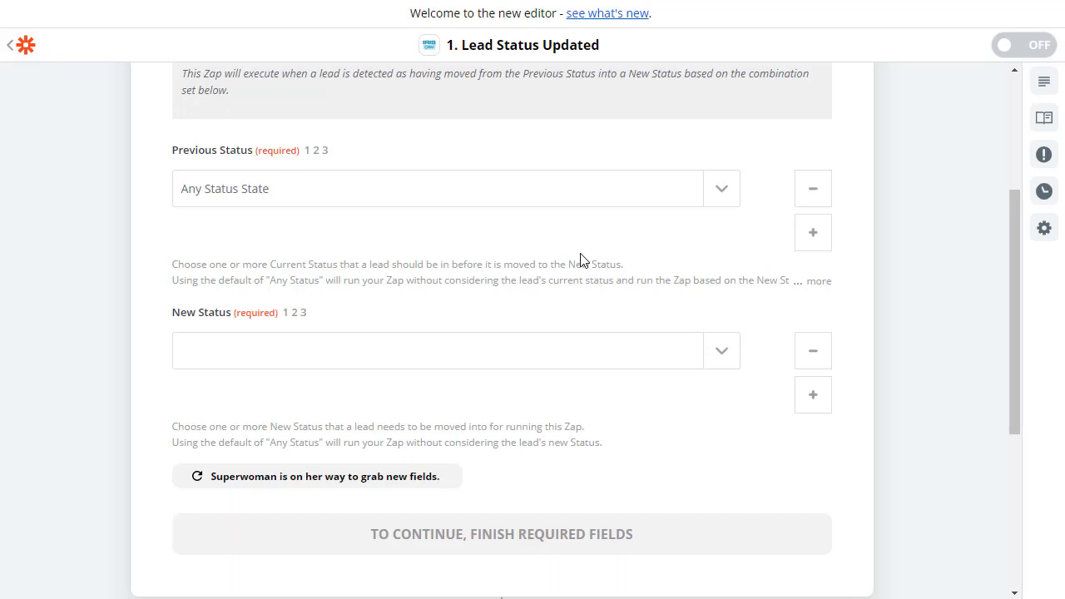
{"action": "left_click", "coordinate": [721, 356]}
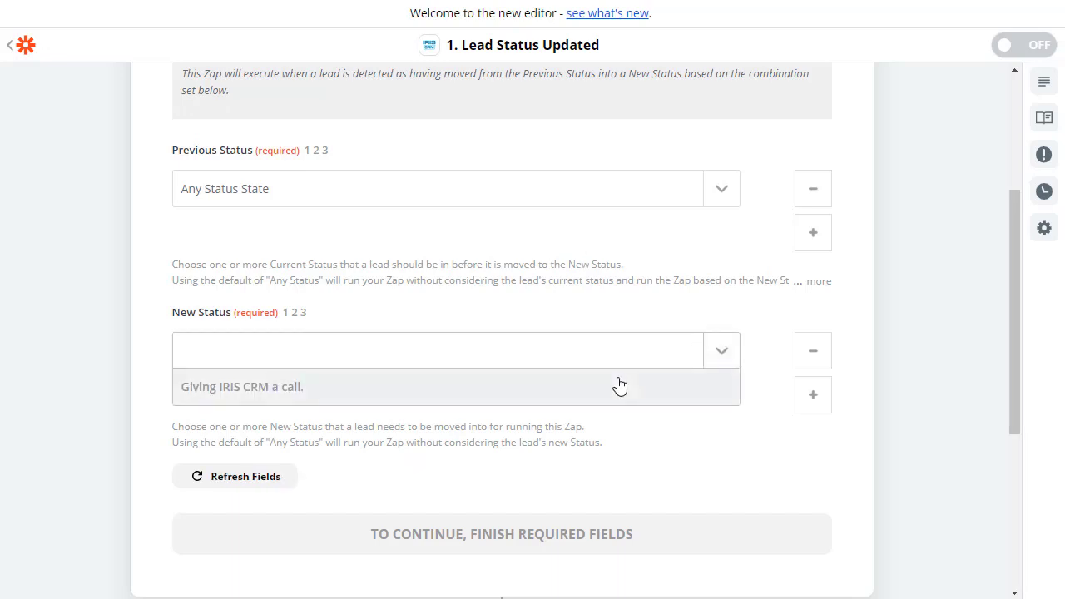
{"action": "type", "text": "interest"}
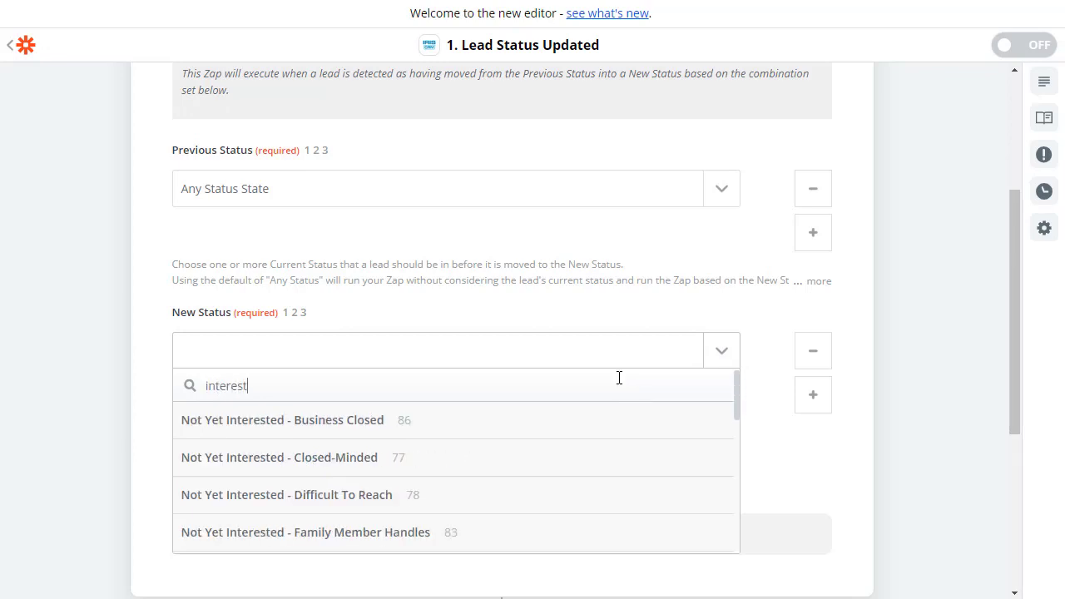
{"action": "type", "text": "ed merchant"}
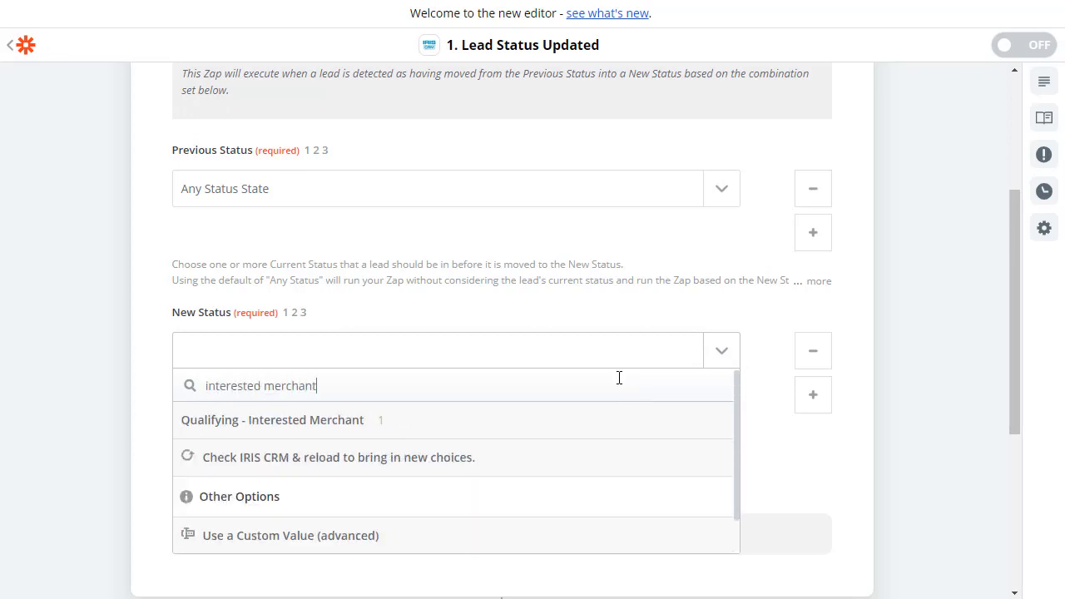
{"action": "left_click", "coordinate": [519, 421]}
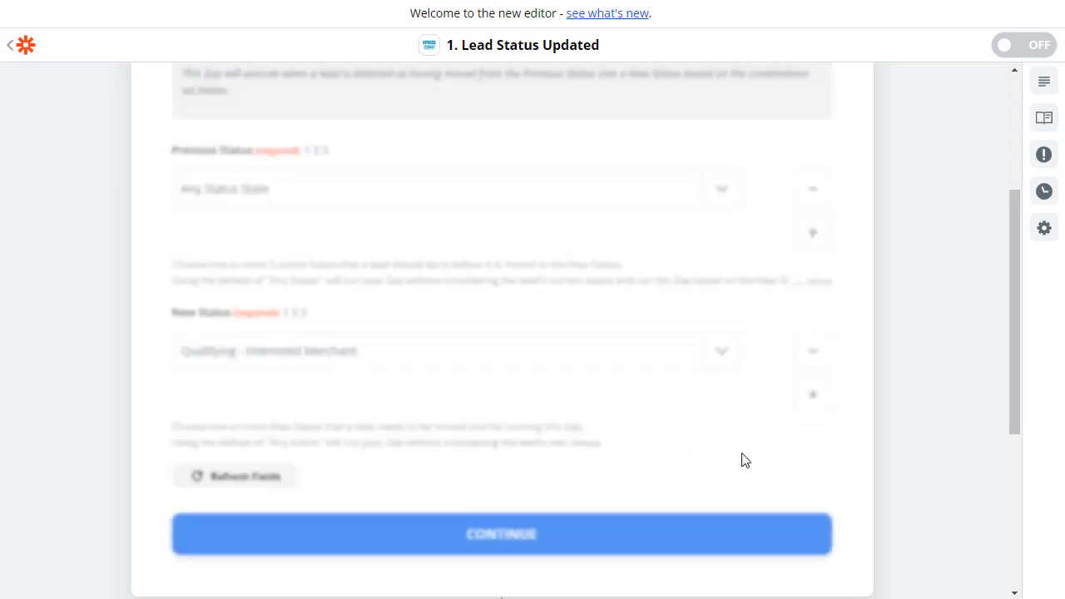
{"action": "left_click", "coordinate": [758, 520]}
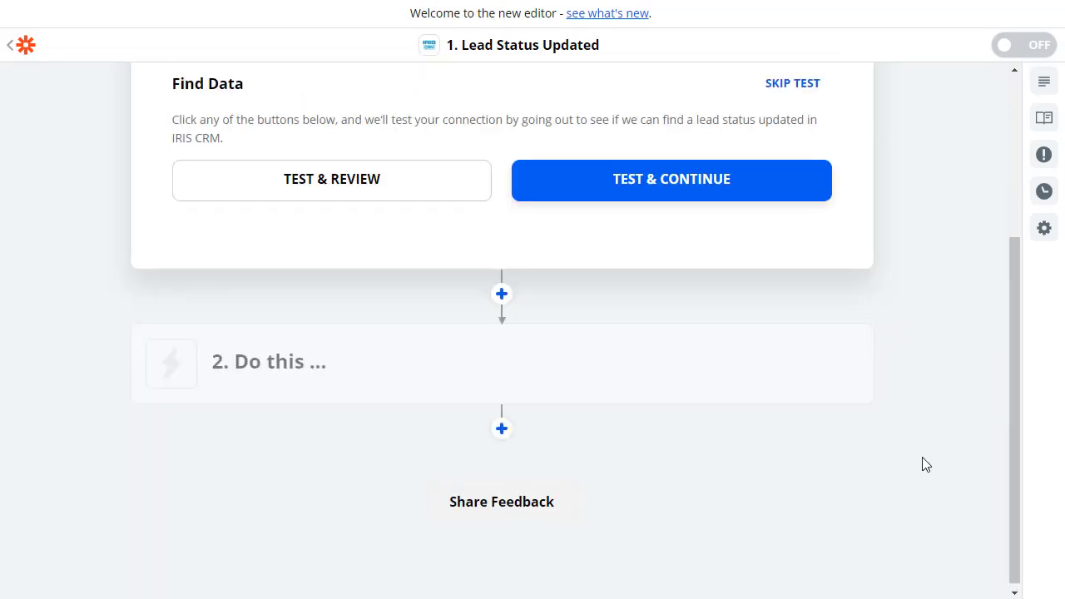
Test the IRIS CRM trigger, review the fields of the Lead Status Updated A sample, and finish editing the trigger
{"action": "left_click", "coordinate": [396, 191]}
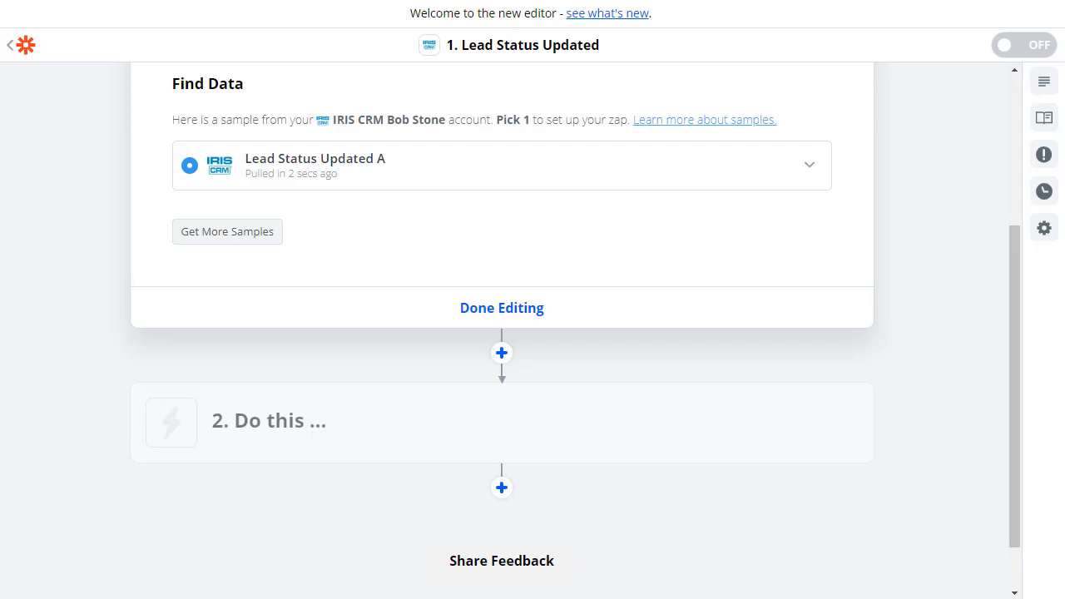
{"action": "left_click", "coordinate": [797, 161]}
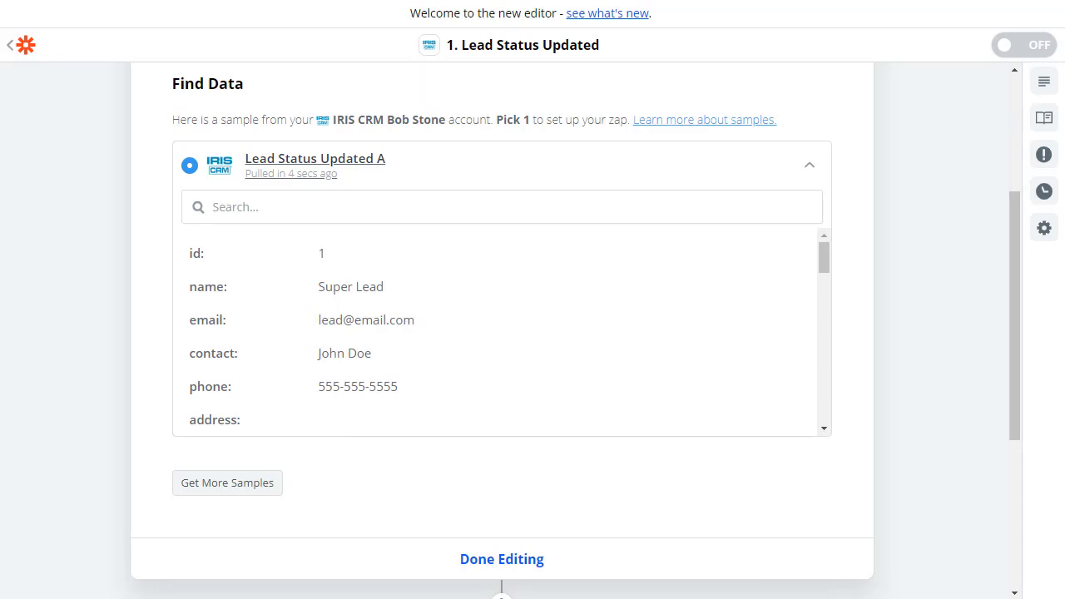
{"action": "left_click", "coordinate": [530, 562]}
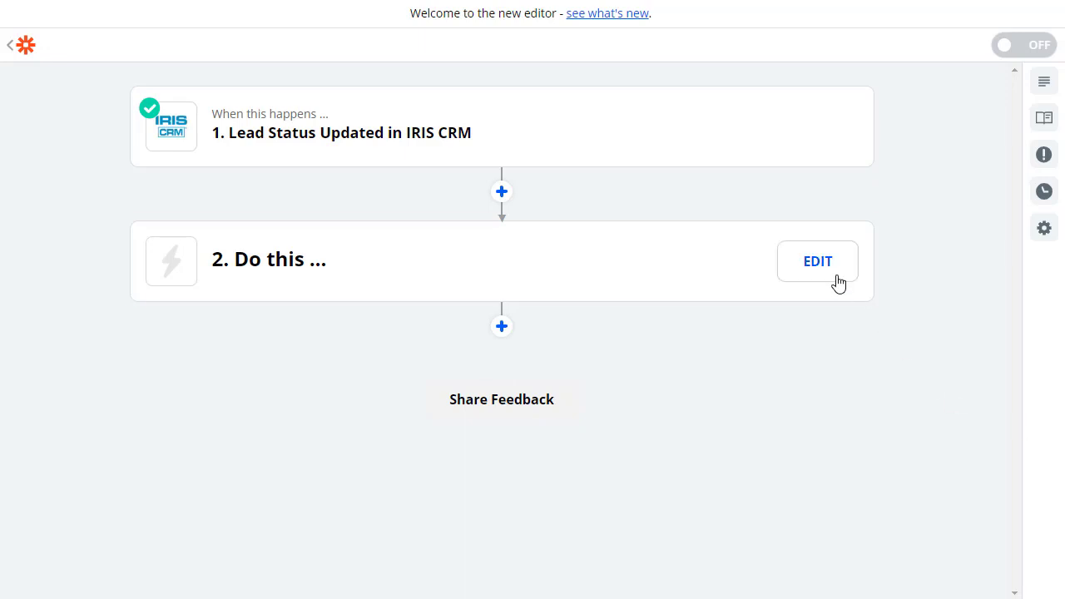
Set up the Zap's second step with Mailchimp as the app and Add/Update Subscriber as the action event
{"action": "left_click", "coordinate": [835, 277]}
{"action": "left_click", "coordinate": [742, 515]}
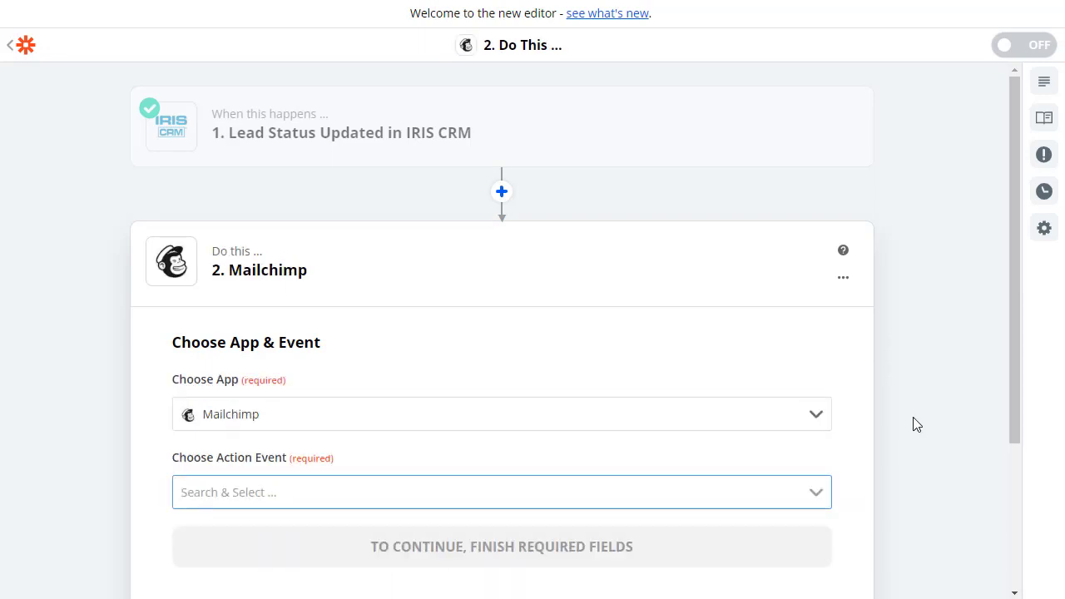
{"action": "scroll", "coordinate": [913, 424], "scroll_direction": "down", "scroll_amount": 2}
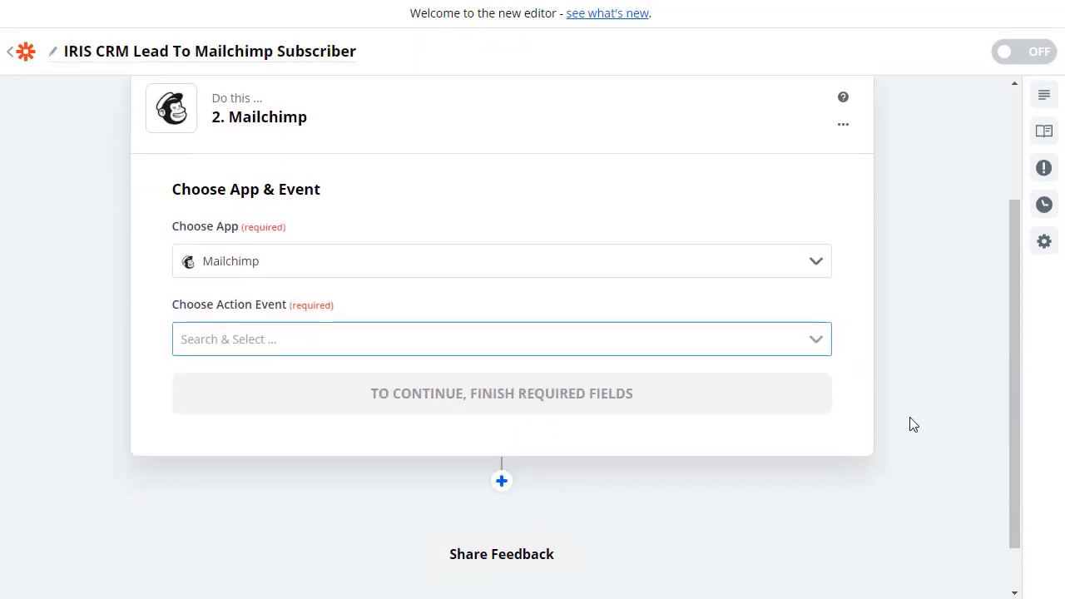
{"action": "left_click", "coordinate": [820, 343]}
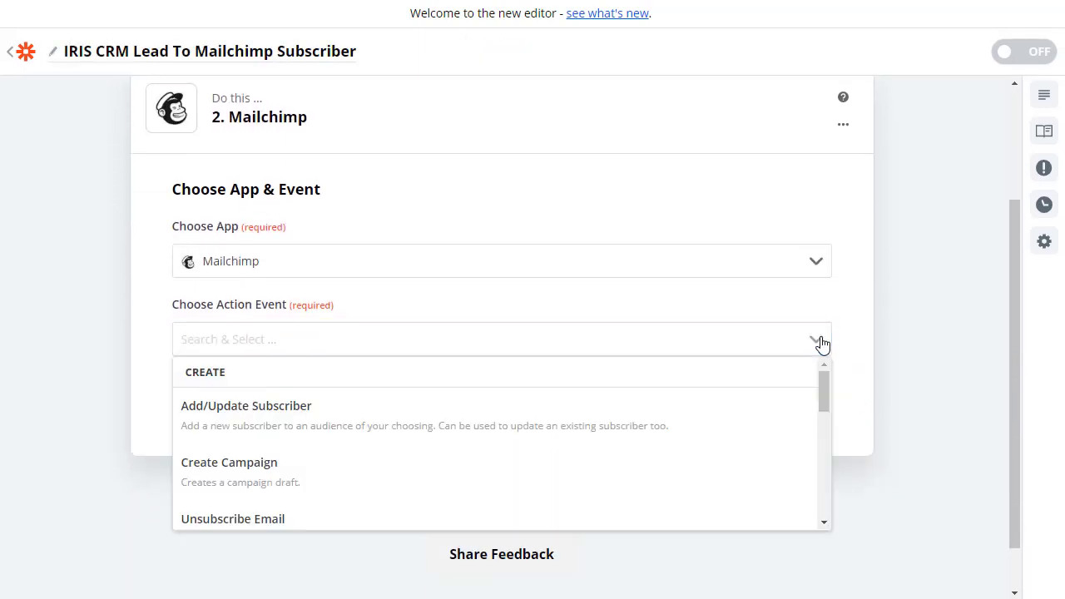
{"action": "left_click", "coordinate": [737, 411]}
{"action": "left_click", "coordinate": [711, 406]}
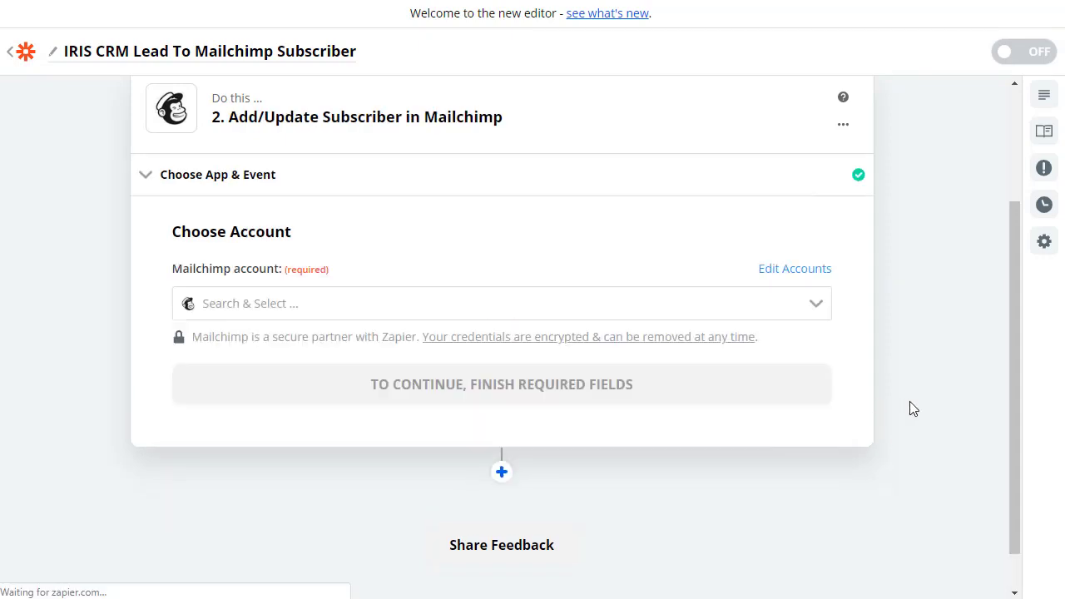
Select the Mailchimp IRIS CRM account for the Add/Update Subscriber action and continue to its customization
{"action": "left_click", "coordinate": [803, 309]}
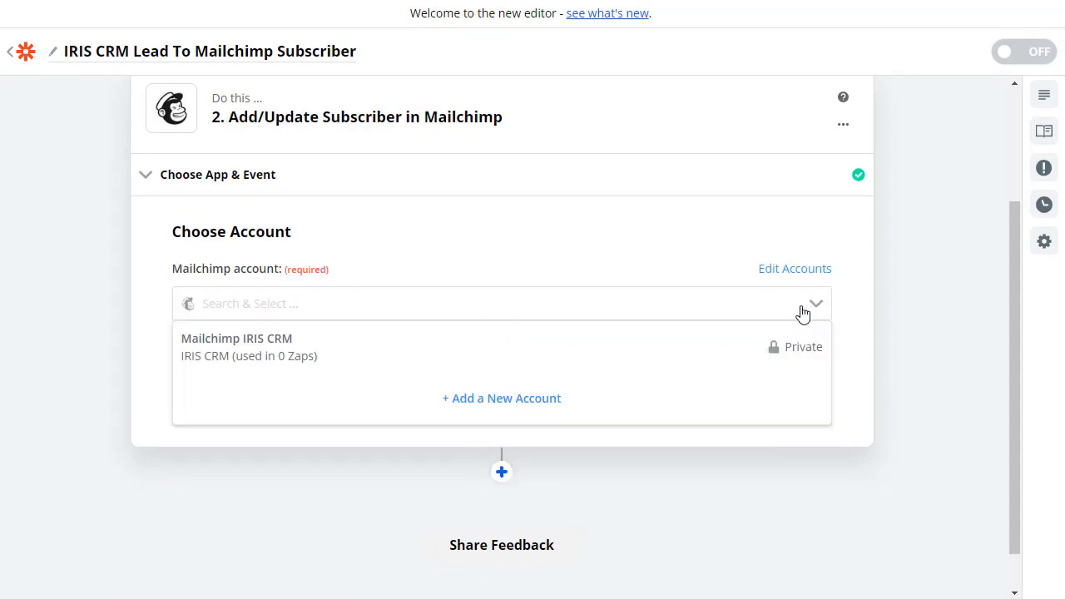
{"action": "left_click", "coordinate": [737, 350]}
{"action": "left_click", "coordinate": [749, 385]}
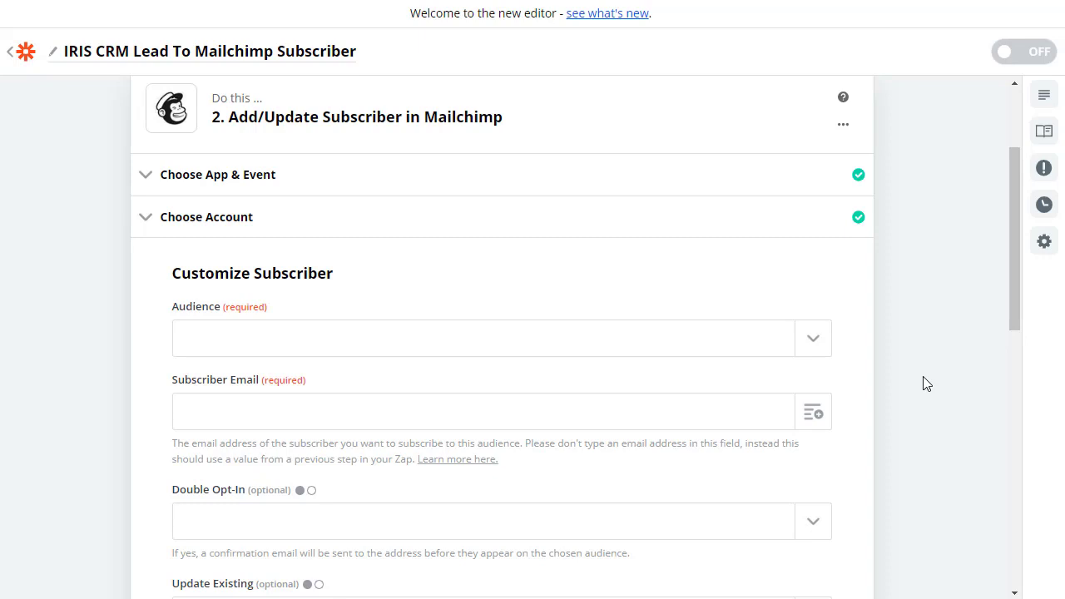
Set the subscriber Audience to New IRIS CRM Leads and map Subscriber Email to the Lead Default Email field
{"action": "left_click", "coordinate": [820, 346]}
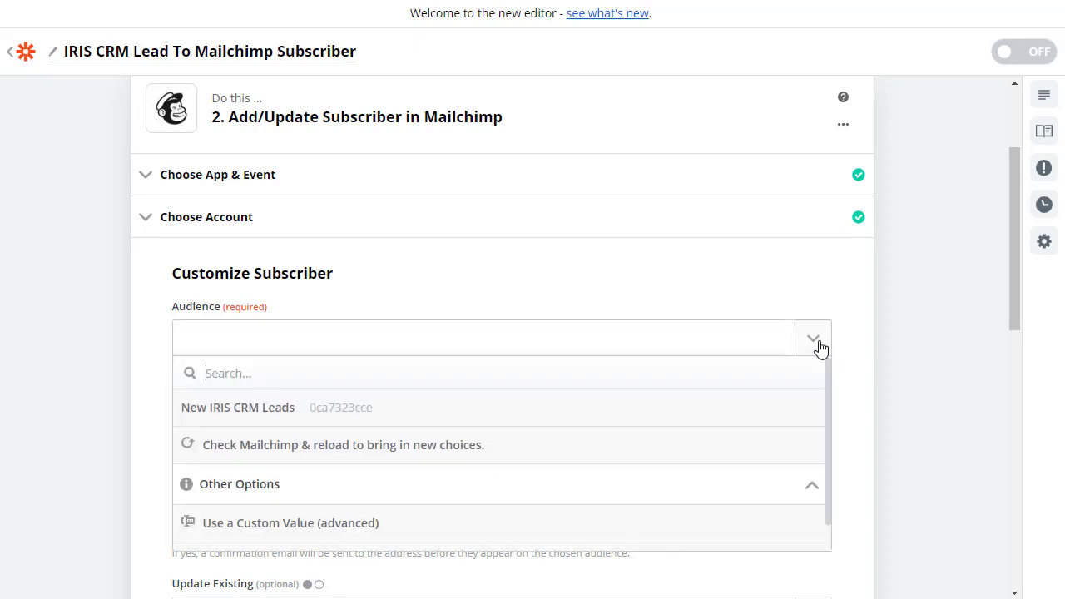
{"action": "left_click", "coordinate": [761, 407]}
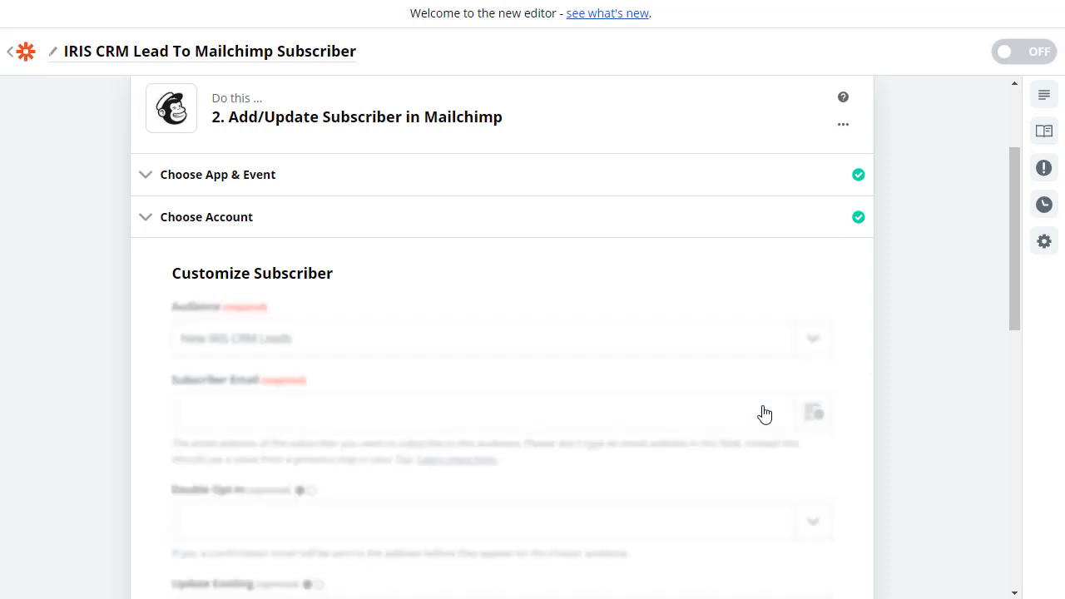
{"action": "left_click", "coordinate": [821, 420]}
{"action": "type", "text": "e"}
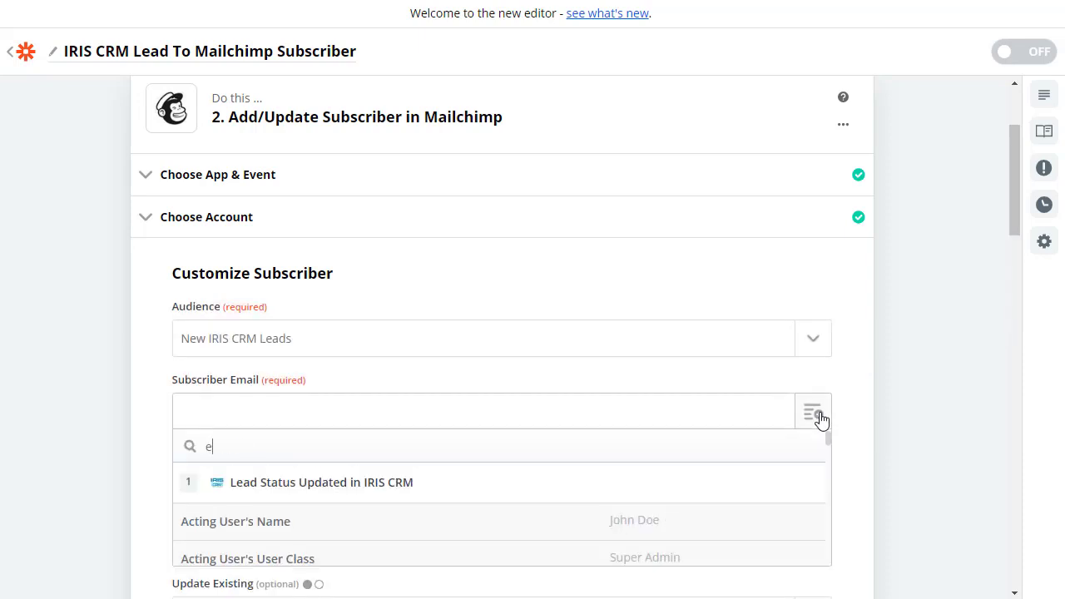
{"action": "type", "text": "mail"}
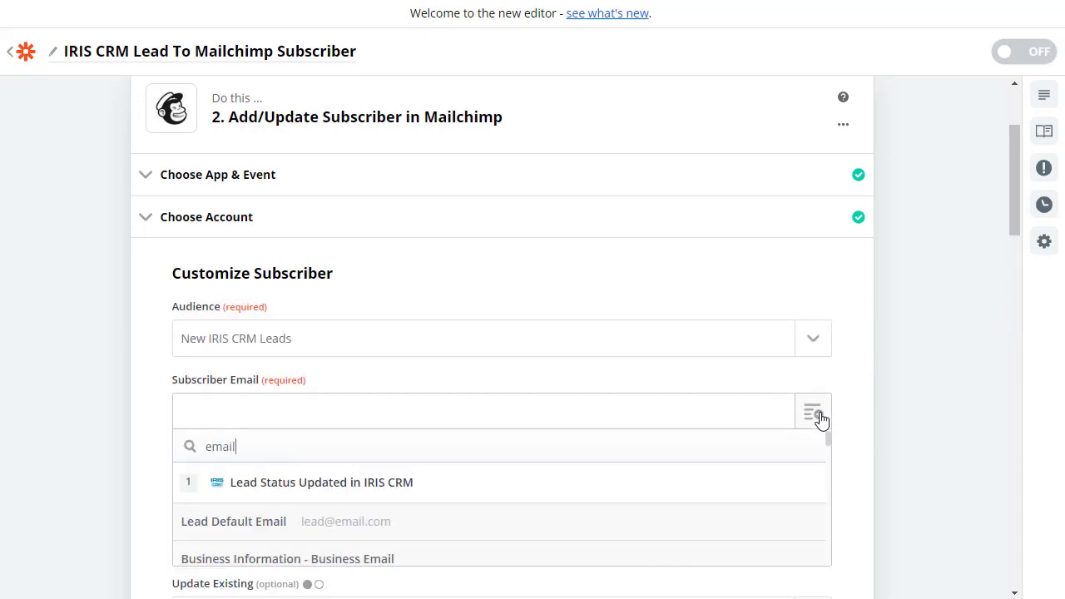
{"action": "left_click", "coordinate": [642, 519]}
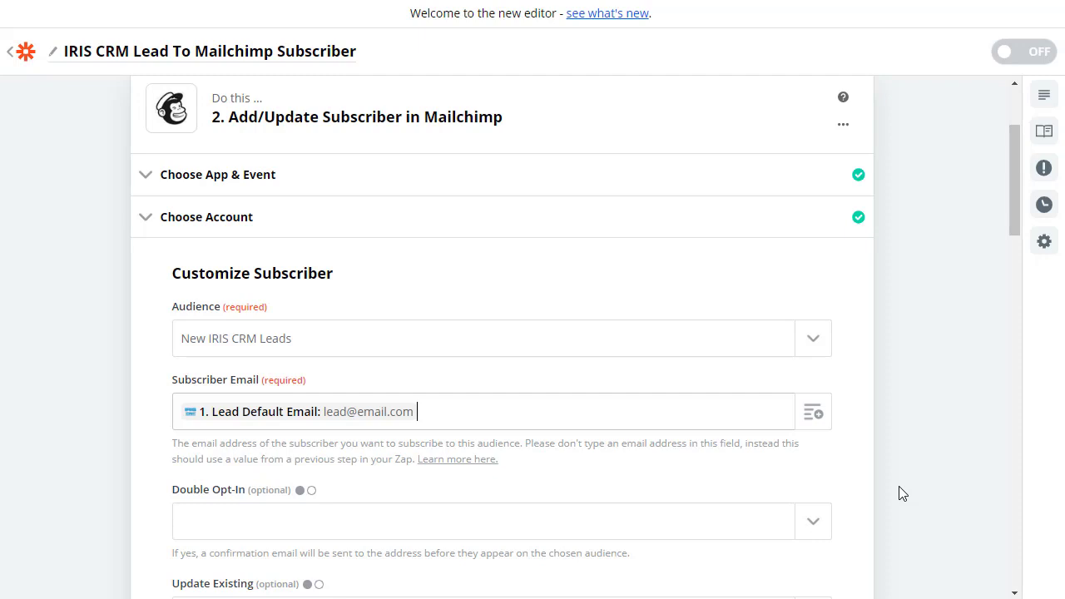
Map First Name to Owner - First Name and Last Name to Owner - Last Name, and continue to the action test
{"action": "scroll", "coordinate": [902, 494], "scroll_direction": "down", "scroll_amount": 9}
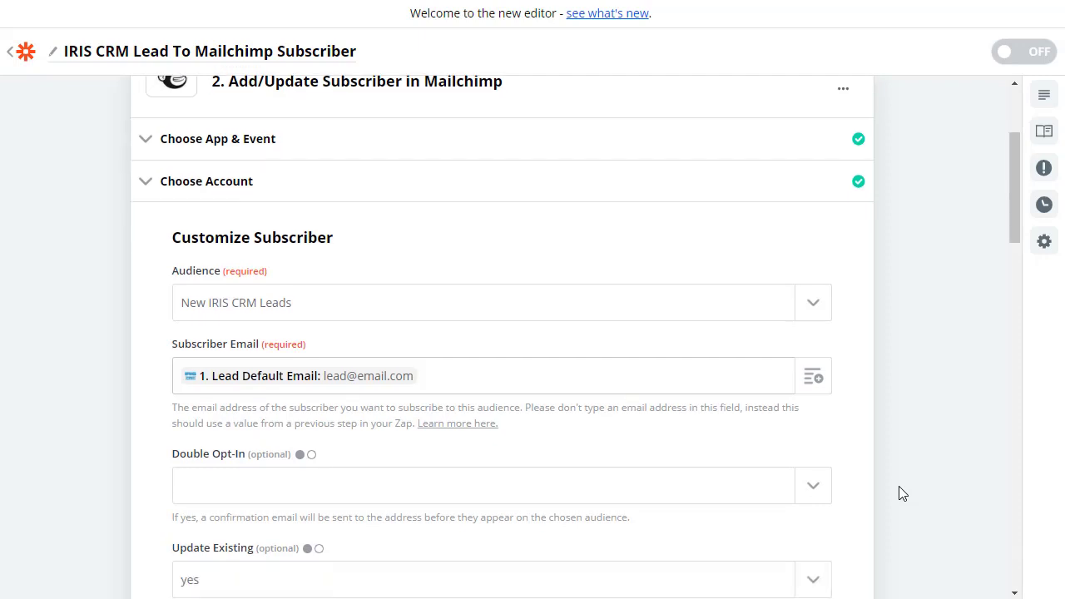
{"action": "scroll", "coordinate": [900, 495], "scroll_direction": "down", "scroll_amount": 1}
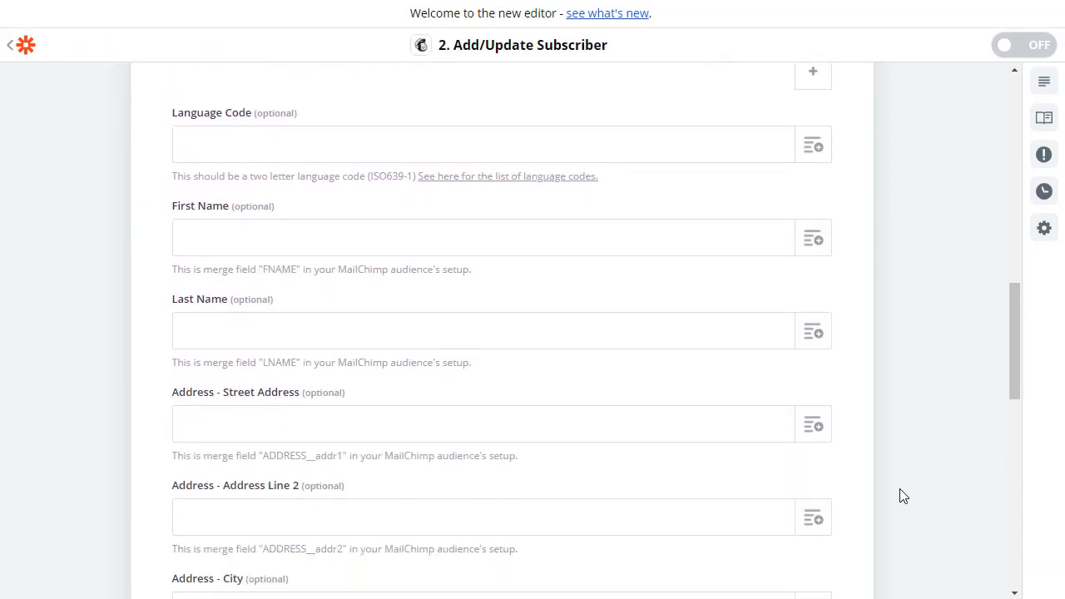
{"action": "left_click", "coordinate": [803, 204]}
{"action": "type", "text": "first name"}
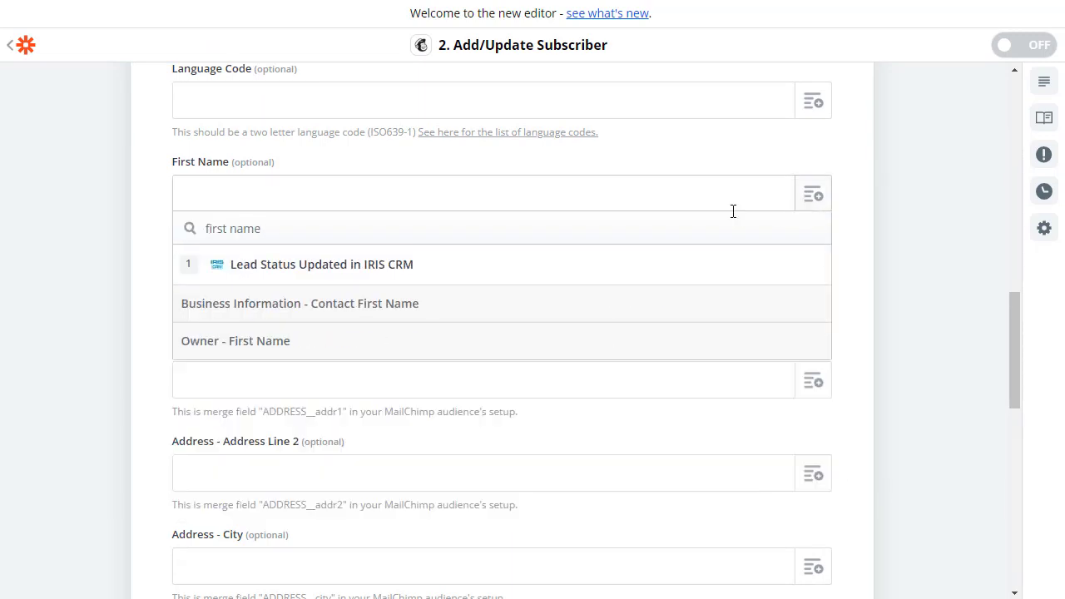
{"action": "left_click", "coordinate": [658, 341]}
{"action": "left_click", "coordinate": [815, 292]}
{"action": "type", "text": "last name"}
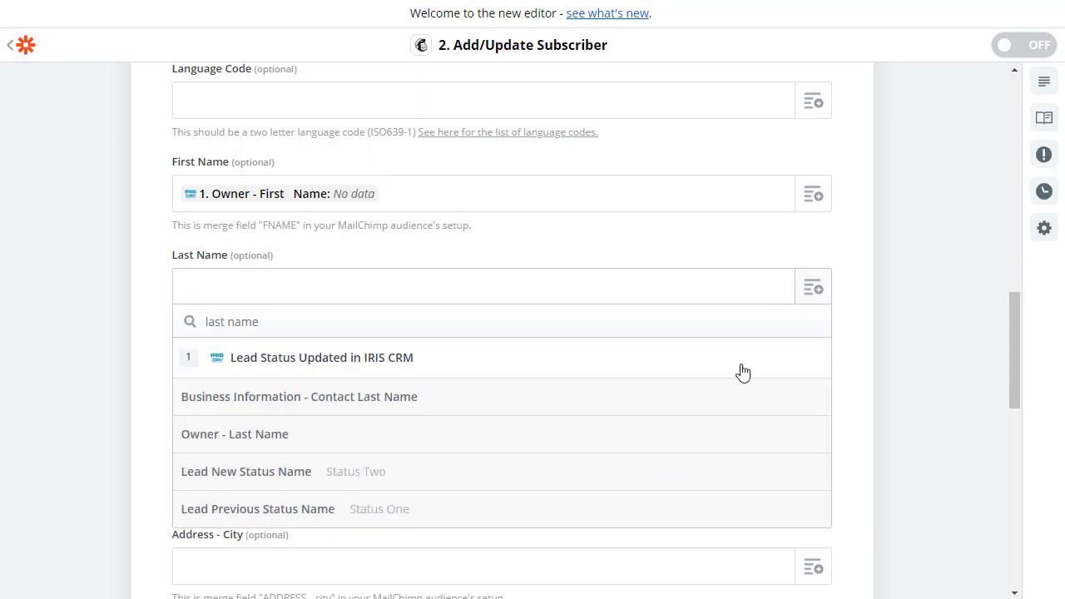
{"action": "left_click", "coordinate": [687, 434]}
{"action": "scroll", "coordinate": [922, 443], "scroll_direction": "down", "scroll_amount": 10}
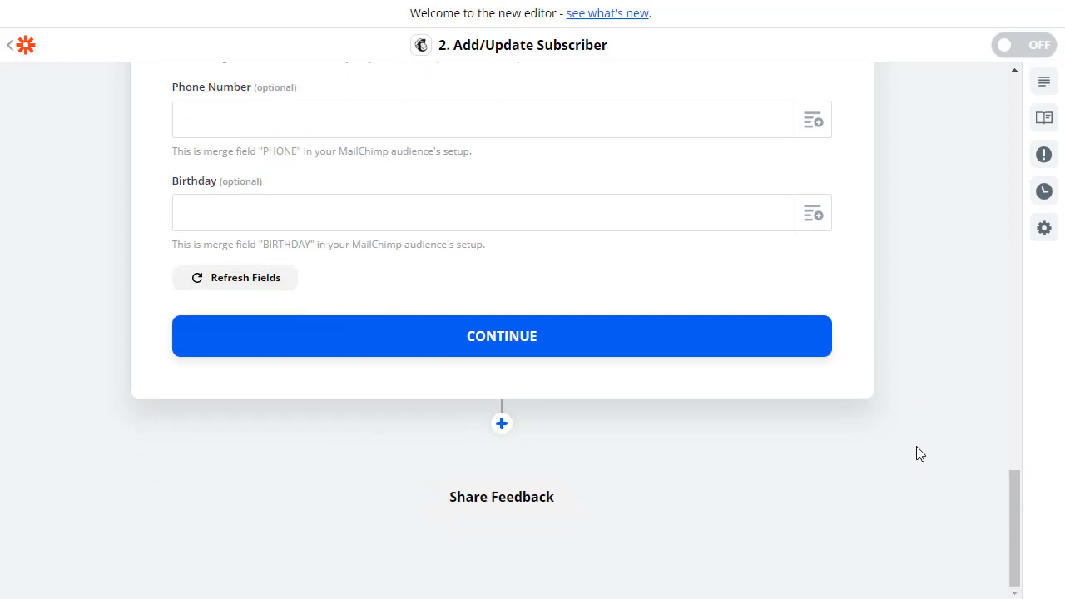
{"action": "left_click", "coordinate": [654, 355]}
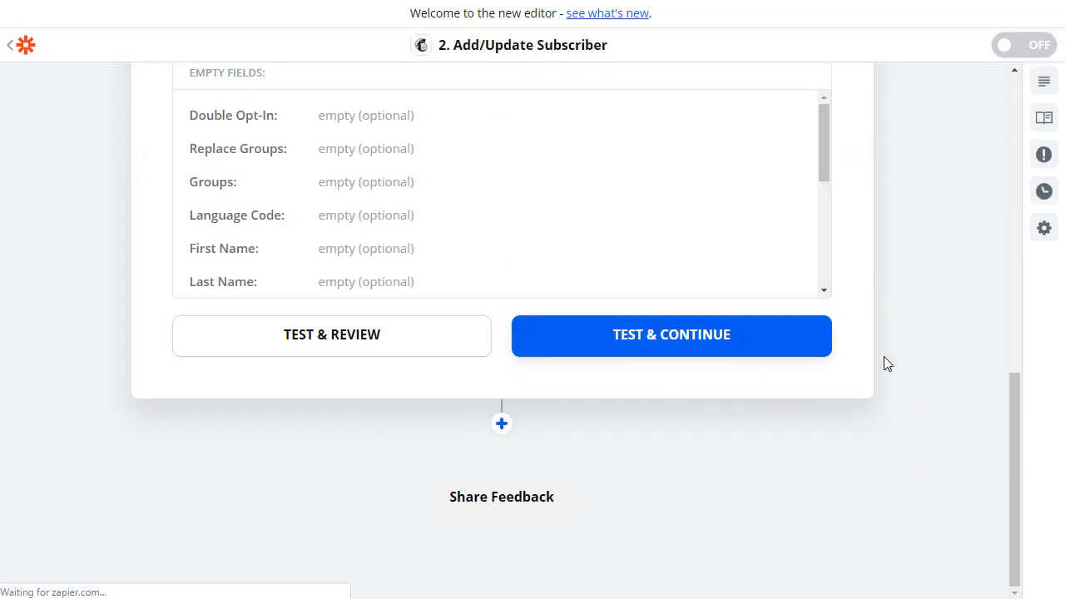
Test the Mailchimp action with review, finish editing it, and turn the Zap on
{"action": "left_click", "coordinate": [454, 353]}
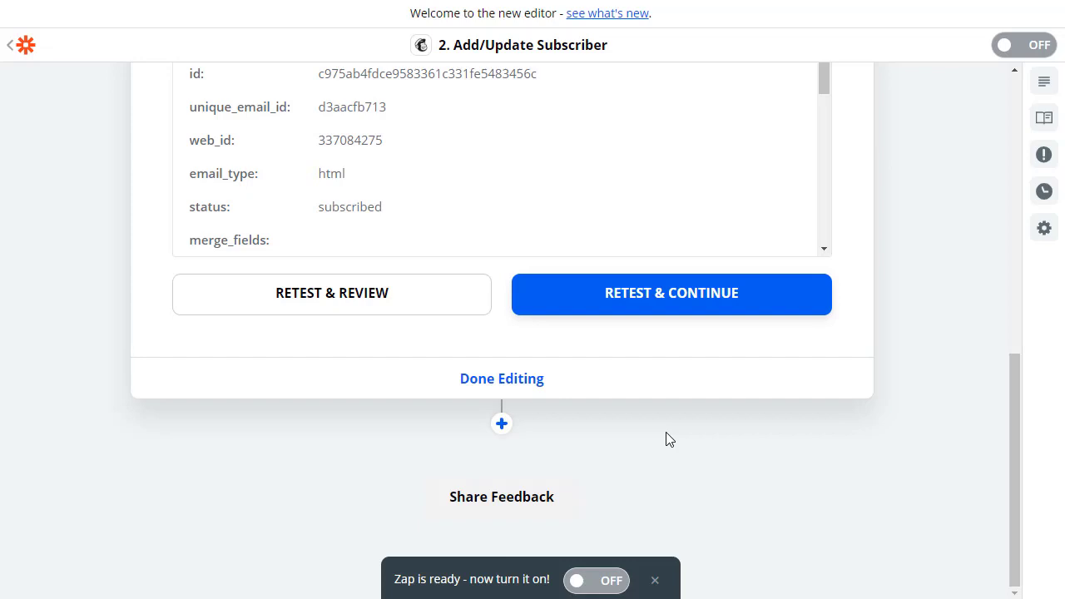
{"action": "left_click", "coordinate": [537, 380]}
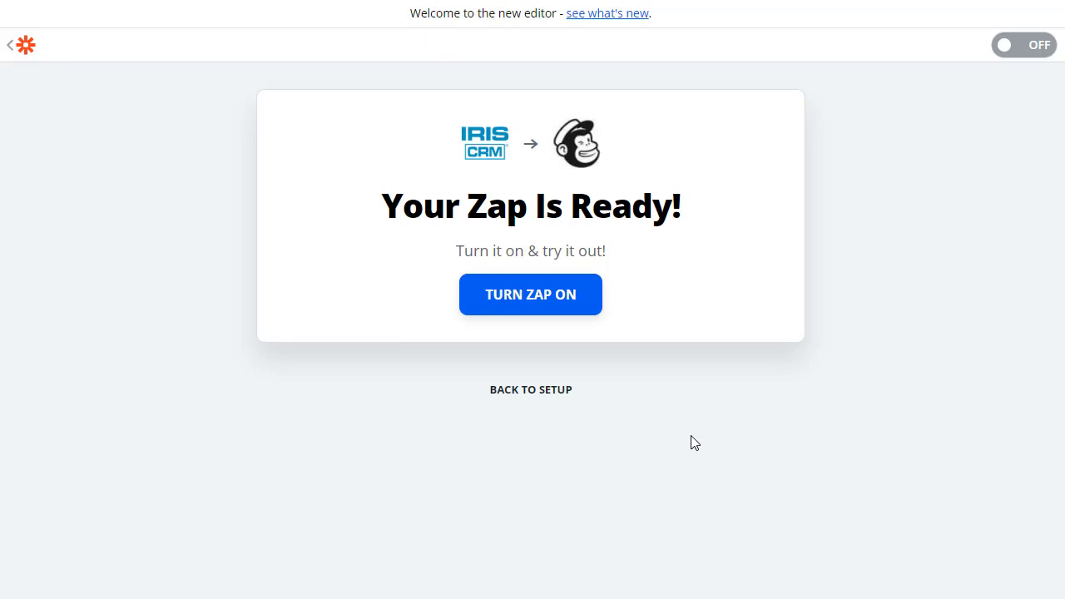
{"action": "left_click", "coordinate": [539, 305]}
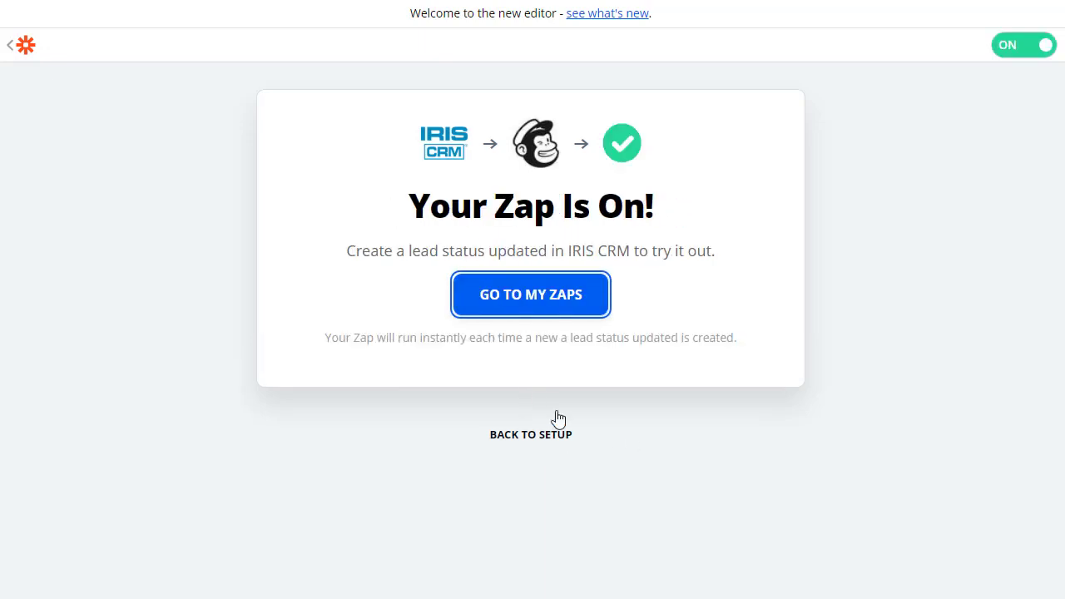
Leave the finished Zap for the Zaps overview and start a new blank Zap
{"action": "left_click", "coordinate": [550, 322]}
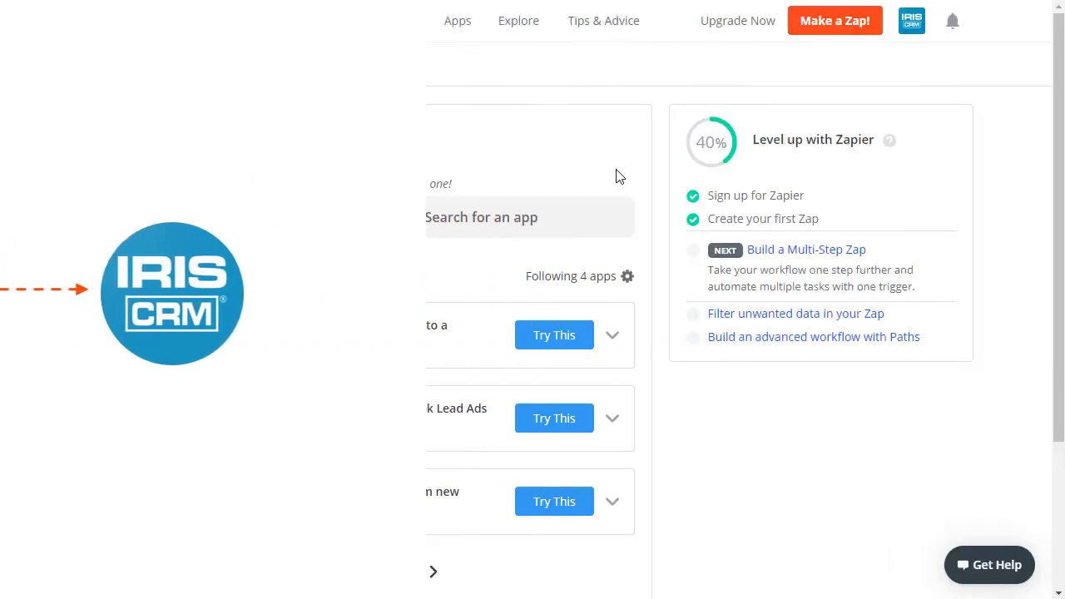
{"action": "left_click", "coordinate": [836, 39]}
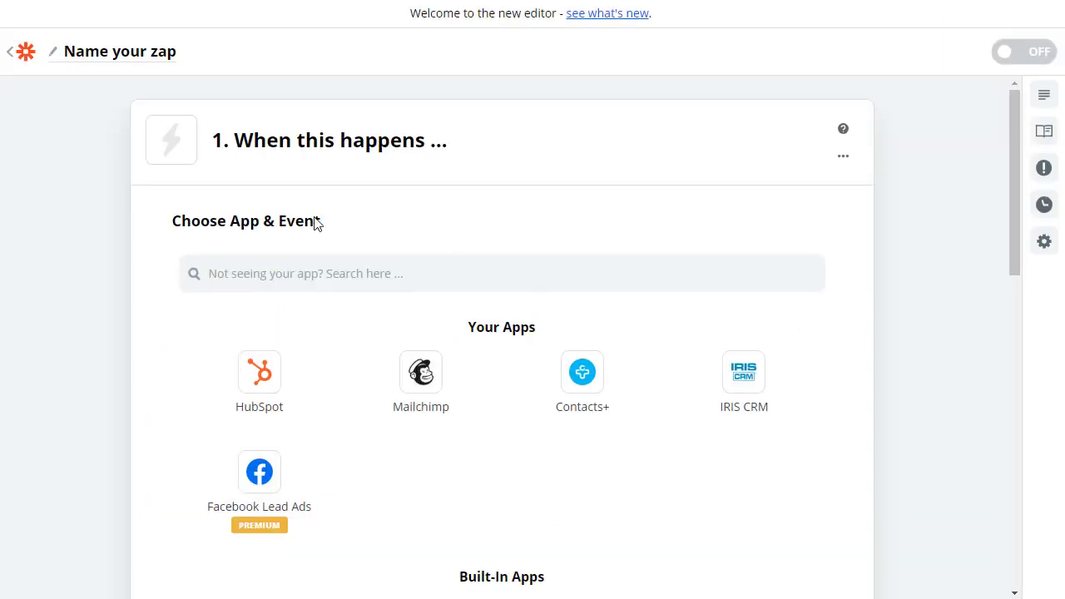
Name the Zap "Contacts+ Business Card To IRIS CRM Lead" and set its trigger to New Business Card Transcribed in Contacts+
{"action": "left_click", "coordinate": [122, 68]}
{"action": "type", "text": "Contacts+ Business Card To IRIS CRM Lead"}
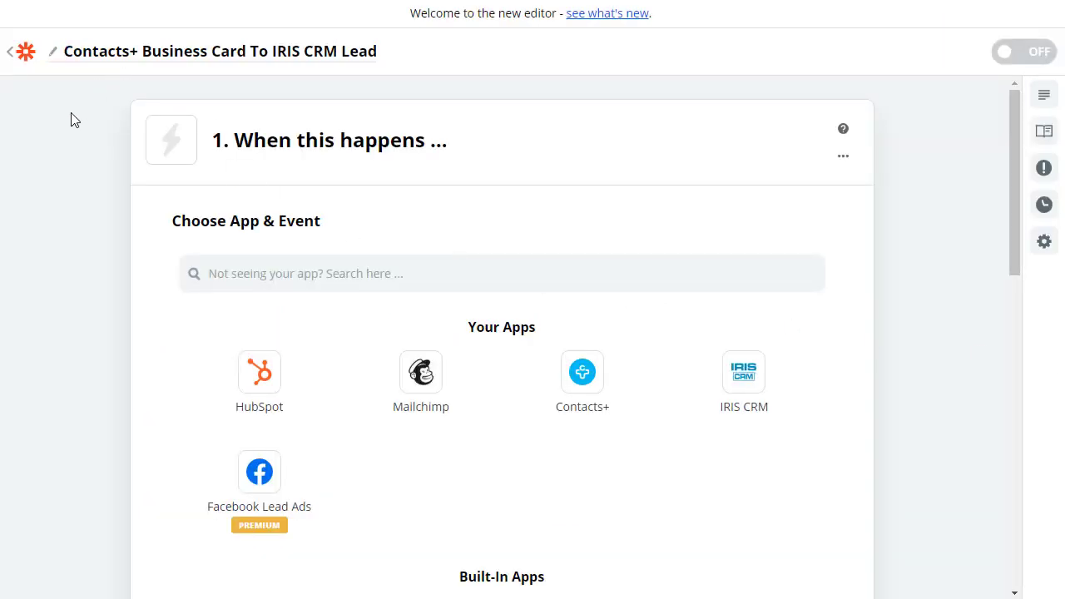
{"action": "left_click", "coordinate": [591, 396]}
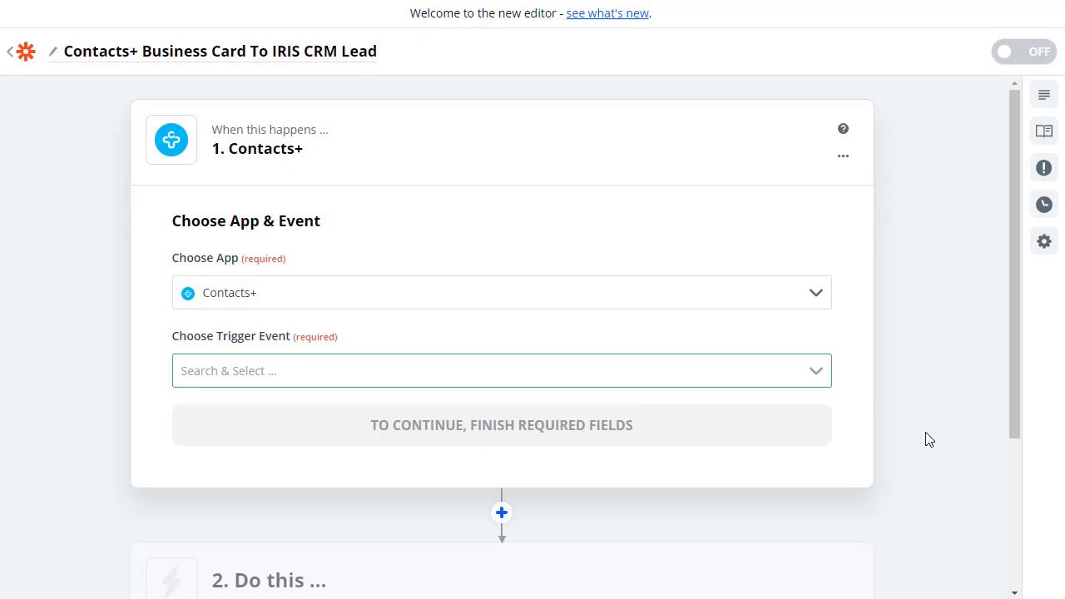
{"action": "left_click", "coordinate": [816, 371]}
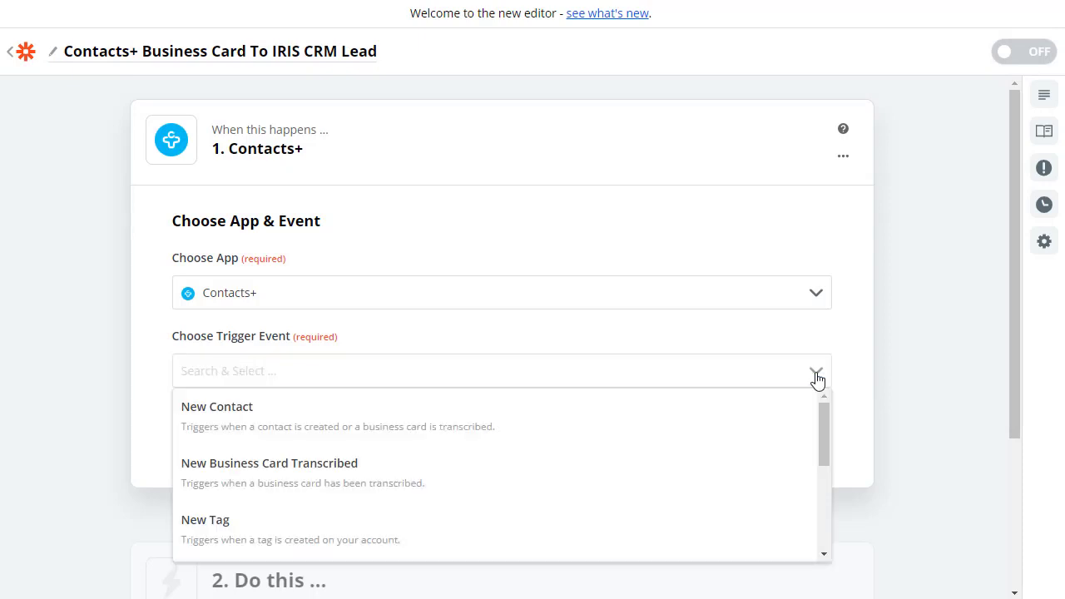
{"action": "left_click", "coordinate": [740, 464]}
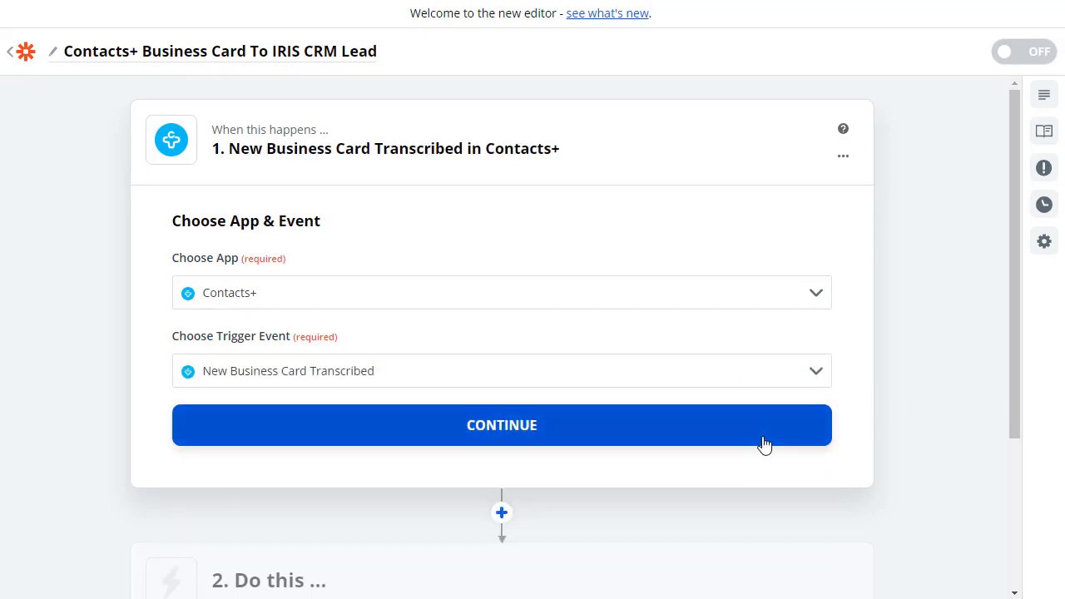
{"action": "left_click", "coordinate": [766, 440]}
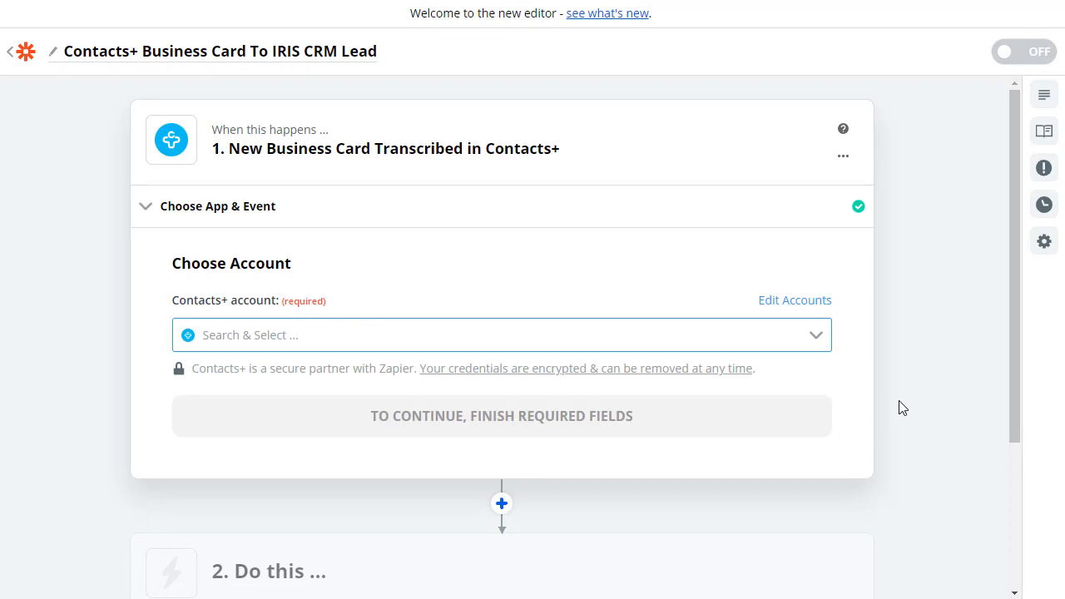
Choose the existing Contacts+ account for the trigger and continue with Team and Tags left blank
{"action": "left_click", "coordinate": [812, 344]}
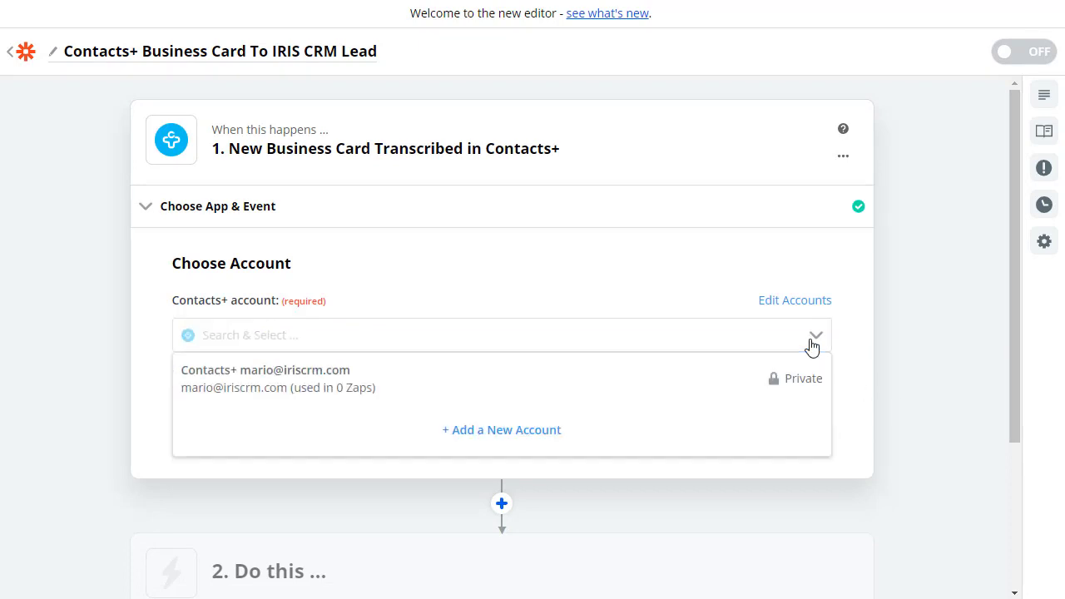
{"action": "left_click", "coordinate": [723, 380]}
{"action": "left_click", "coordinate": [799, 414]}
{"action": "scroll", "coordinate": [921, 383], "scroll_direction": "down", "scroll_amount": 2}
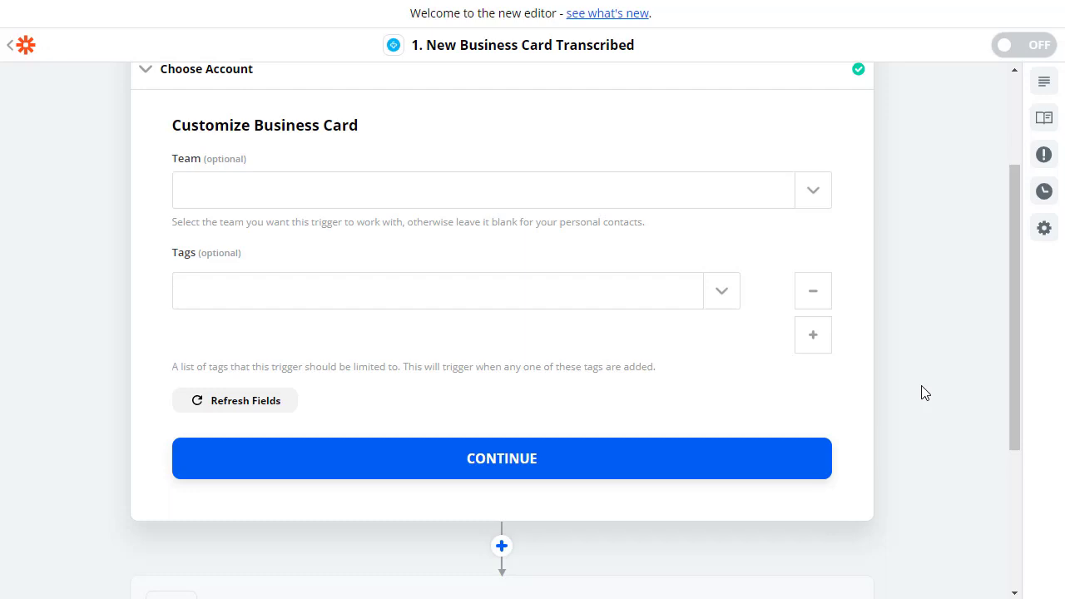
{"action": "left_click", "coordinate": [525, 460]}
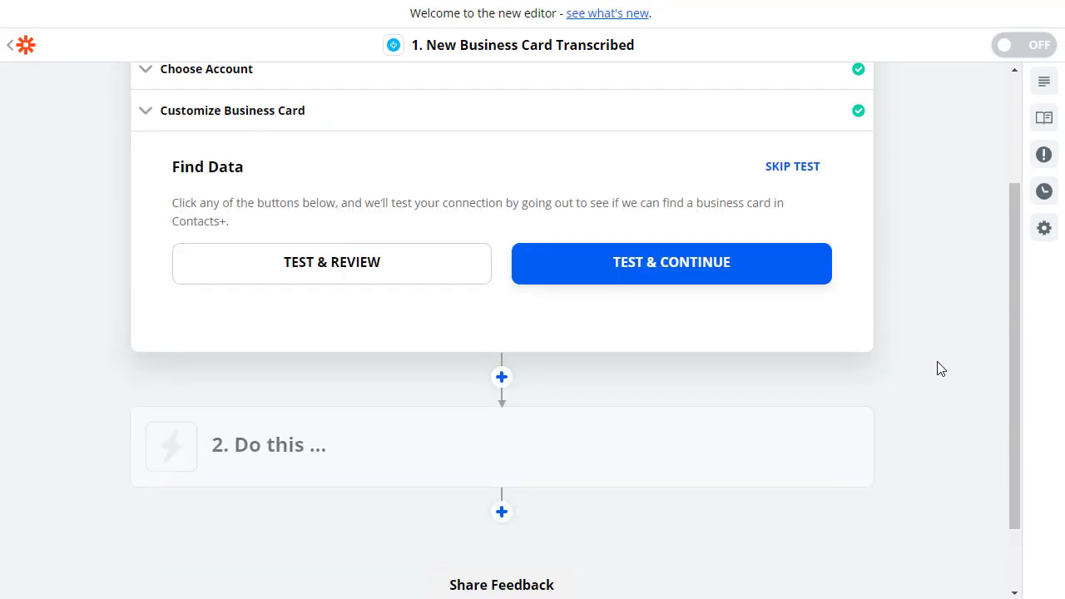
Test the trigger with review, look through the Business Card A sample's fields, and finish editing the trigger
{"action": "left_click", "coordinate": [351, 278]}
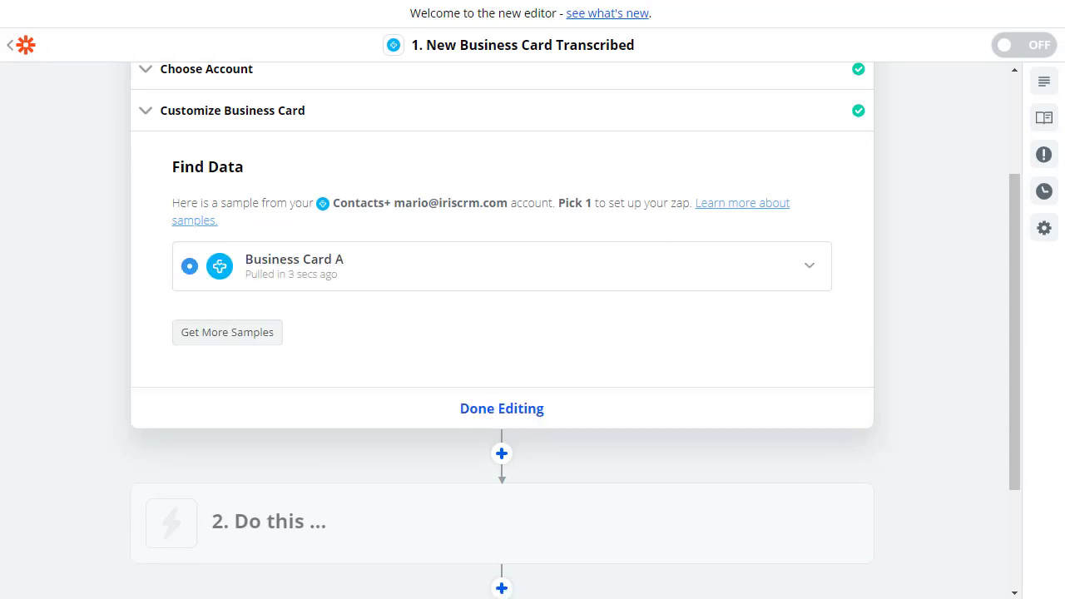
{"action": "left_click", "coordinate": [655, 284]}
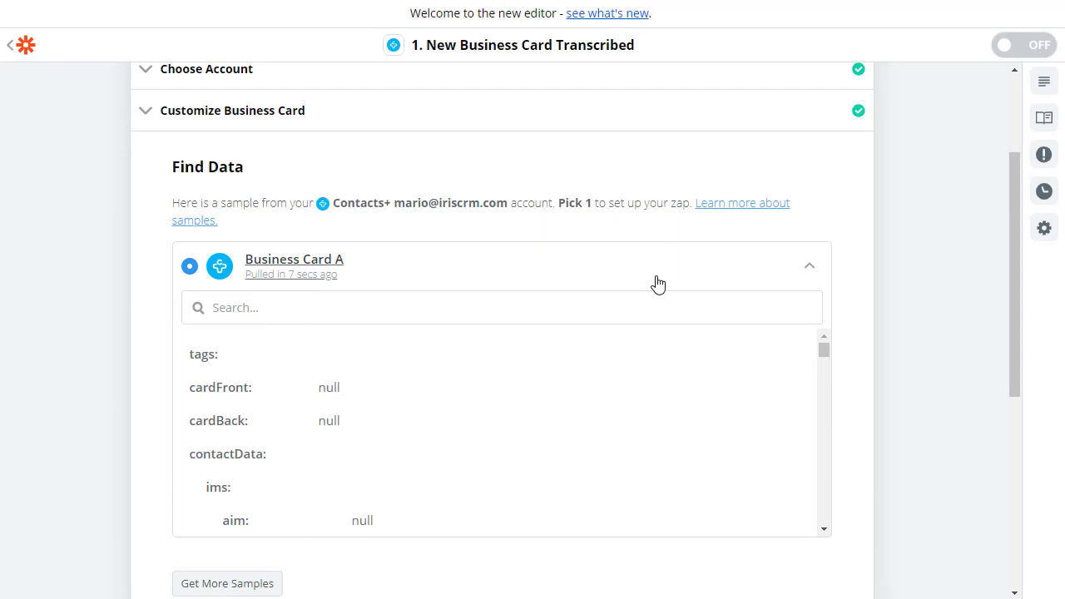
{"action": "scroll", "coordinate": [724, 369], "scroll_direction": "down", "scroll_amount": 5}
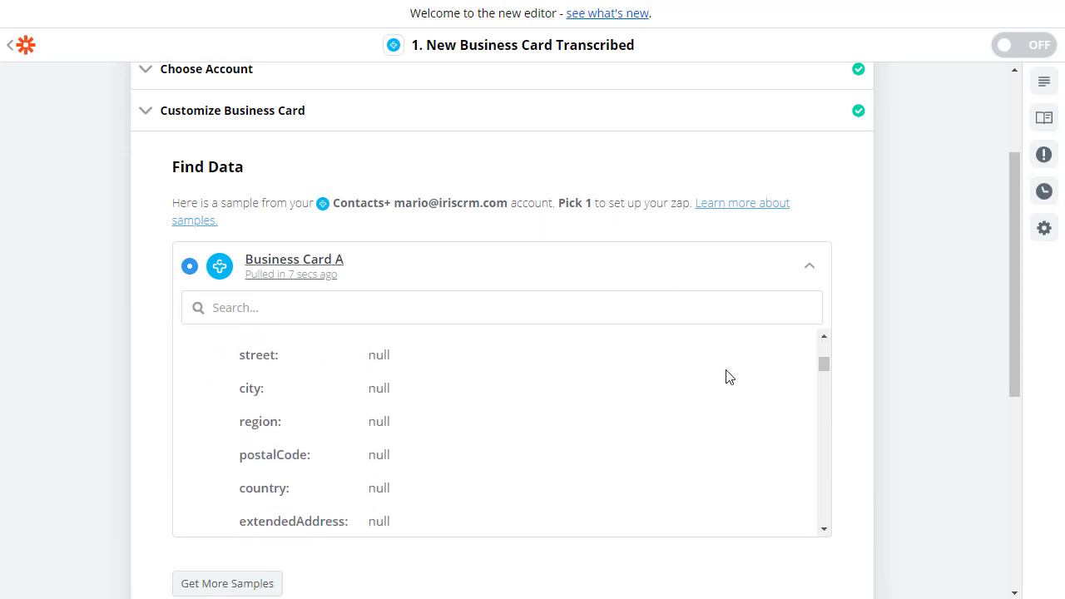
{"action": "scroll", "coordinate": [724, 376], "scroll_direction": "down", "scroll_amount": 3}
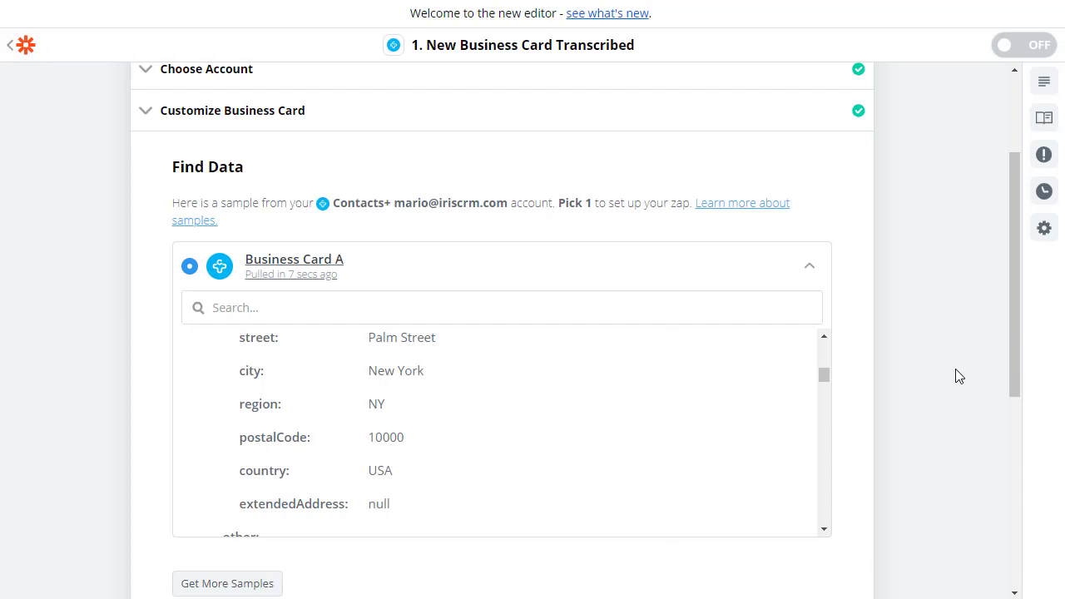
{"action": "scroll", "coordinate": [956, 369], "scroll_direction": "down", "scroll_amount": 4}
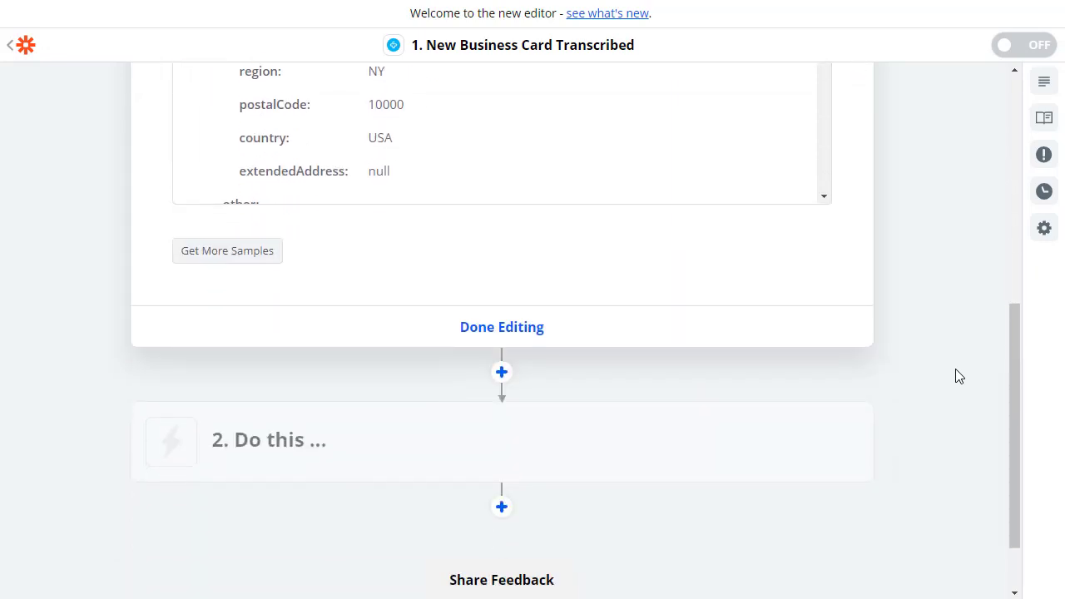
{"action": "left_click", "coordinate": [530, 340]}
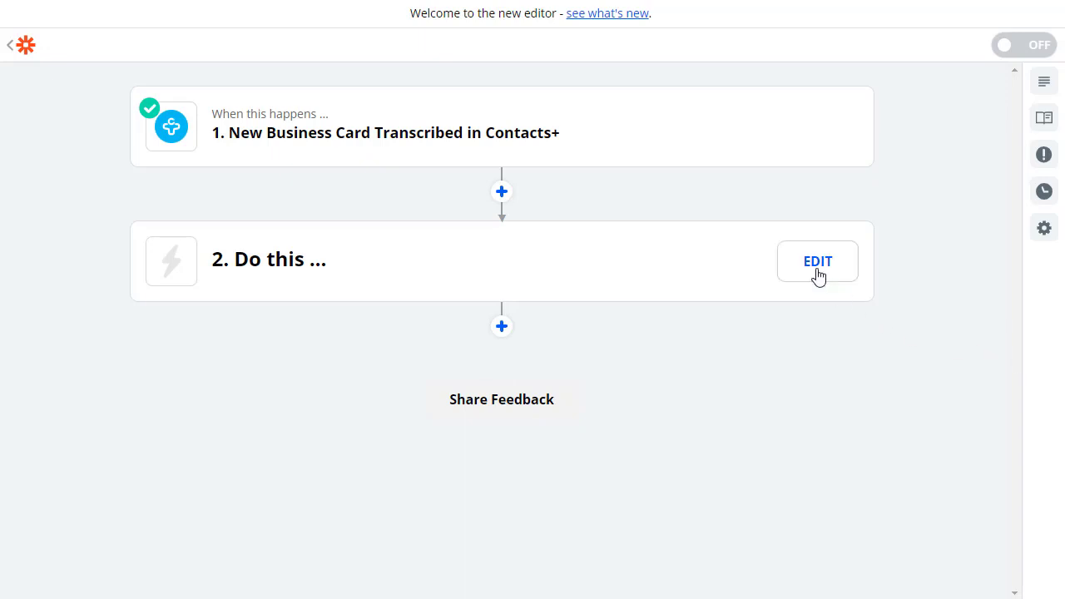
Set the Zap's second step to the IRIS CRM action Create New Lead and continue to the account choice
{"action": "left_click", "coordinate": [816, 270]}
{"action": "left_click", "coordinate": [749, 512]}
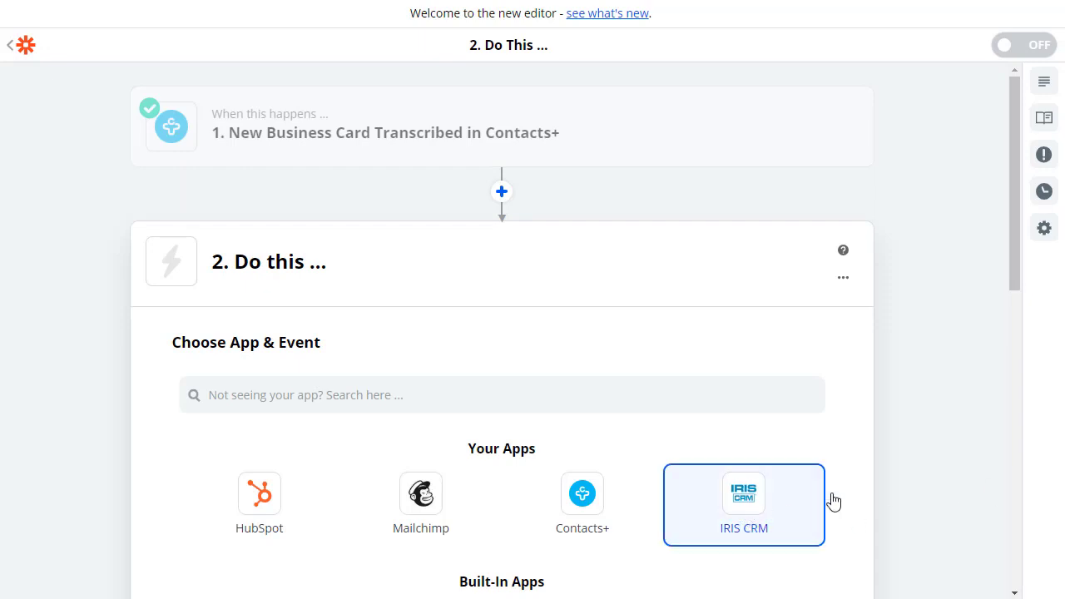
{"action": "scroll", "coordinate": [917, 454], "scroll_direction": "down", "scroll_amount": 3}
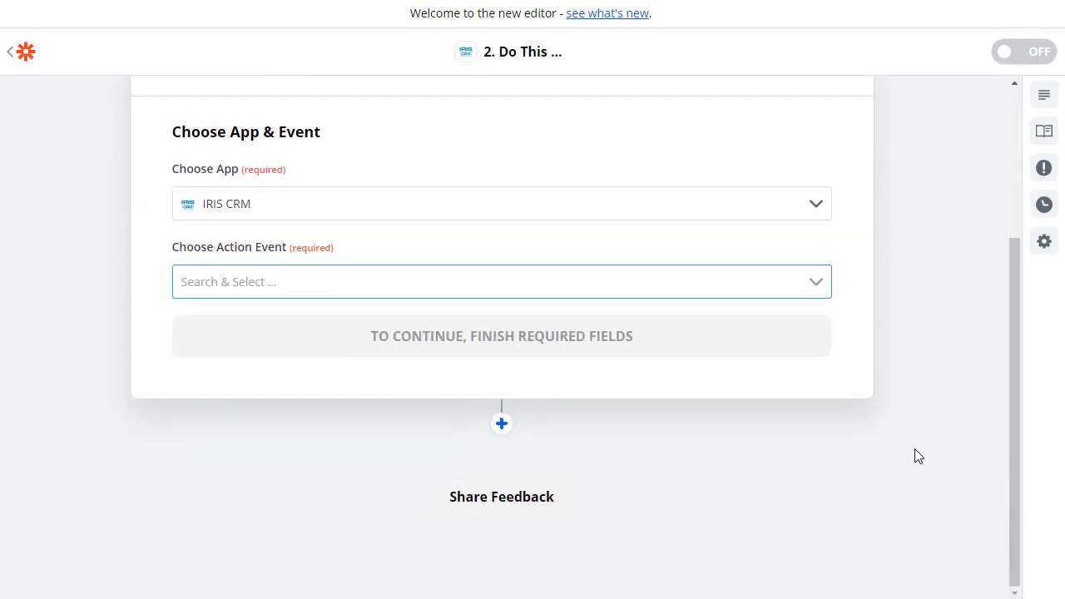
{"action": "left_click", "coordinate": [820, 290]}
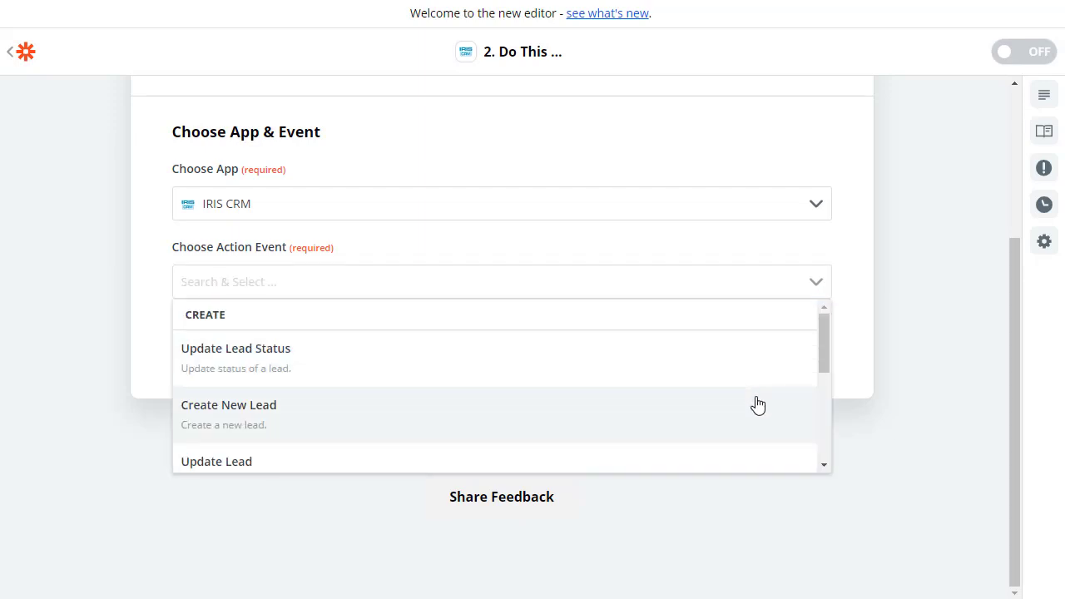
{"action": "left_click", "coordinate": [755, 406]}
{"action": "left_click", "coordinate": [633, 349]}
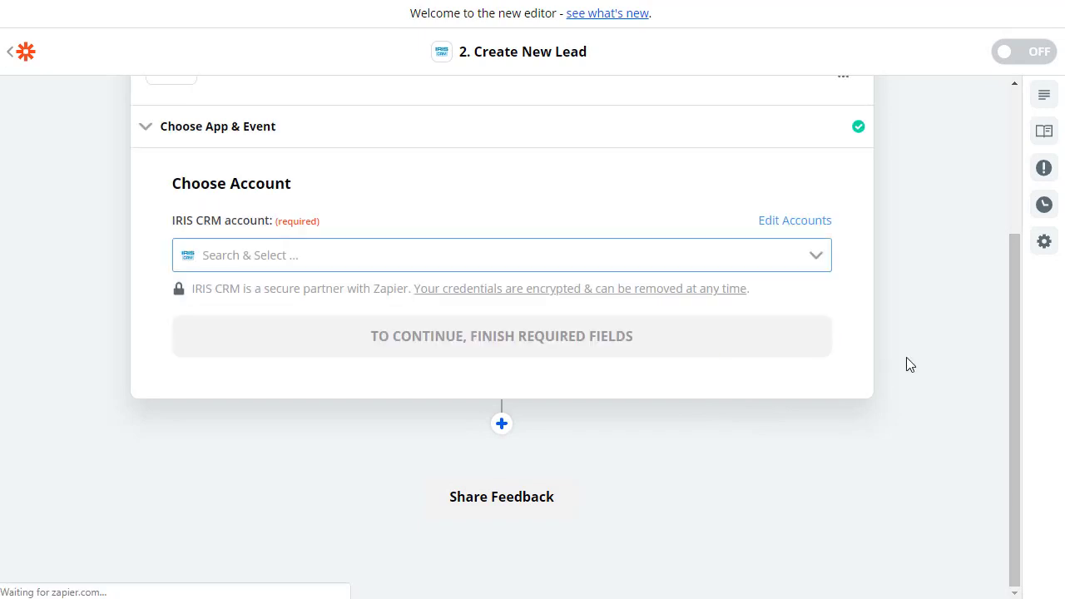
Choose the existing IRIS CRM account for the action and continue to the lead customization
{"action": "left_click", "coordinate": [814, 264]}
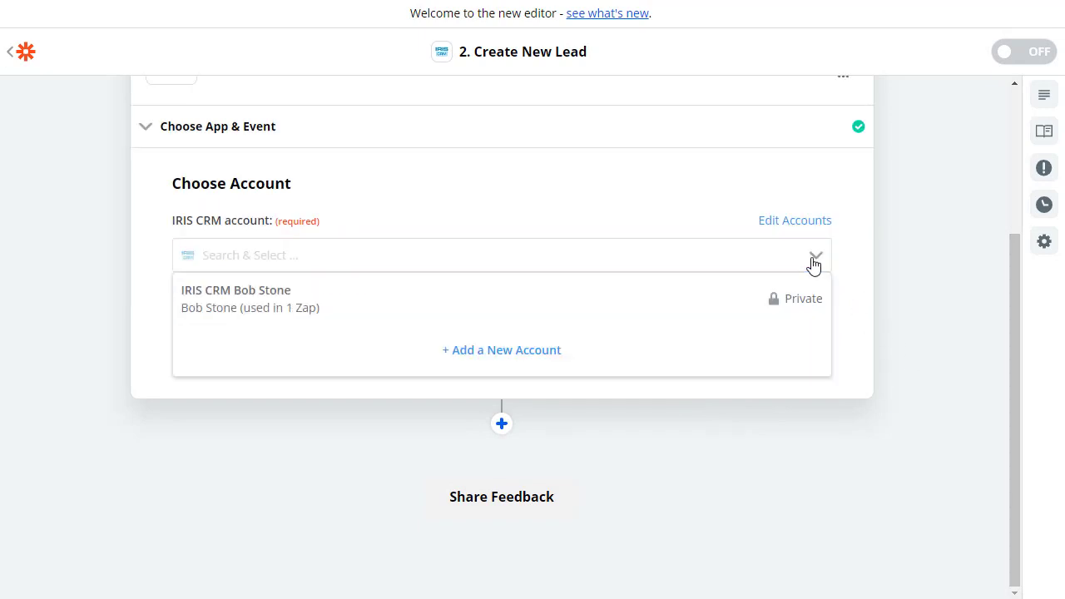
{"action": "left_click", "coordinate": [701, 304]}
{"action": "left_click", "coordinate": [654, 345]}
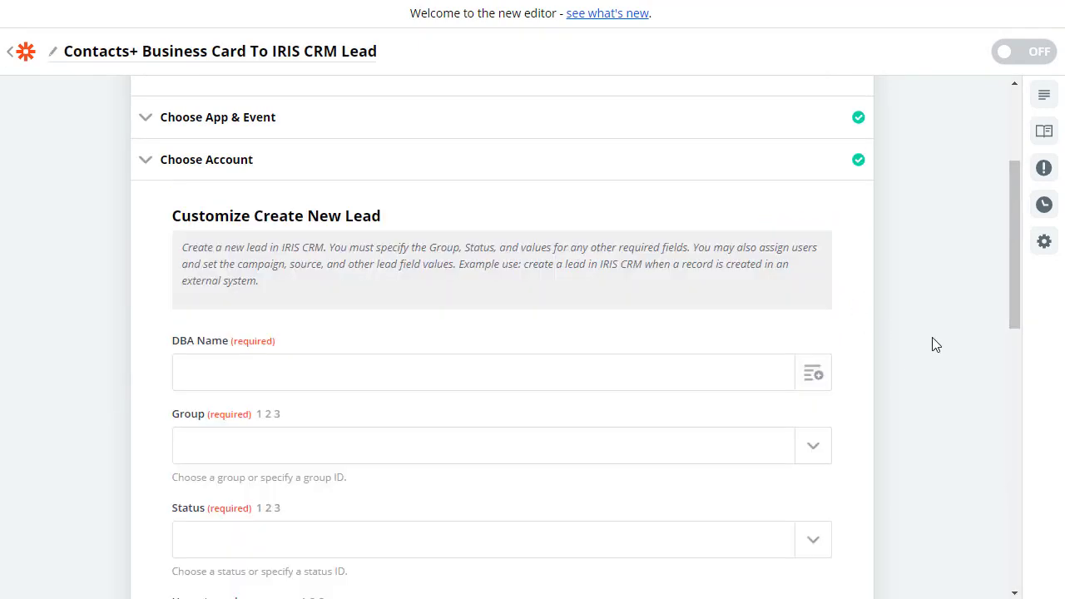
Map DBA Name to the business card's Organization field and set Group to New York
{"action": "scroll", "coordinate": [937, 344], "scroll_direction": "down", "scroll_amount": 3}
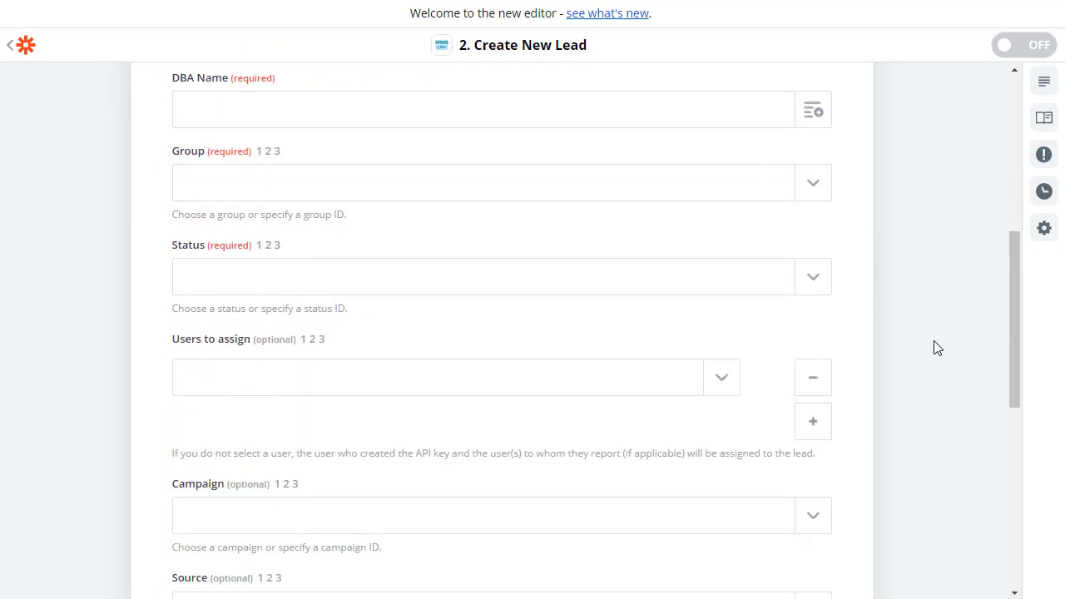
{"action": "left_click", "coordinate": [813, 115]}
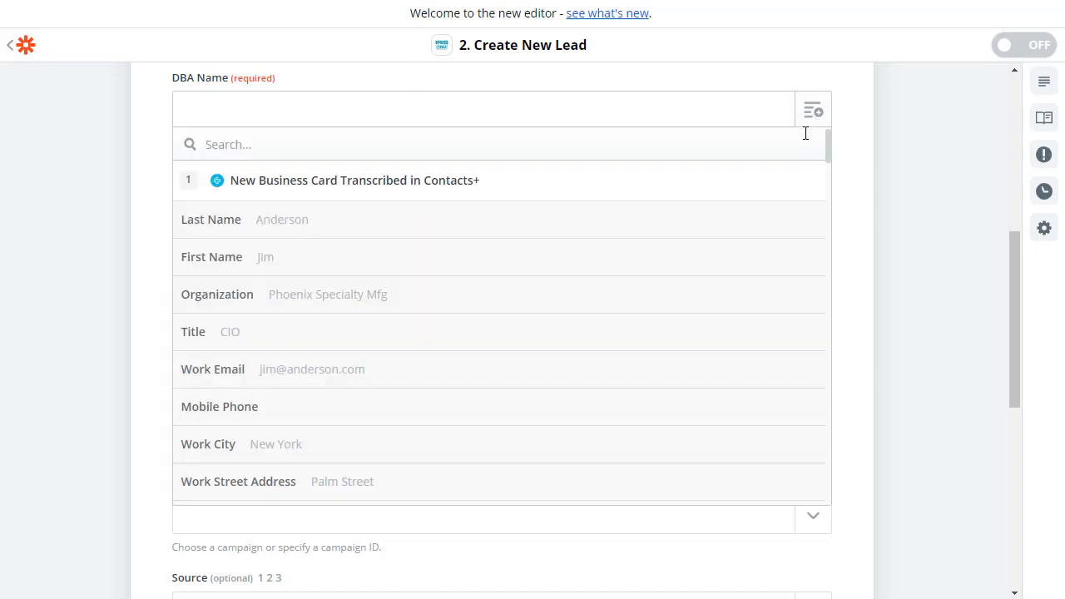
{"action": "type", "text": "organization"}
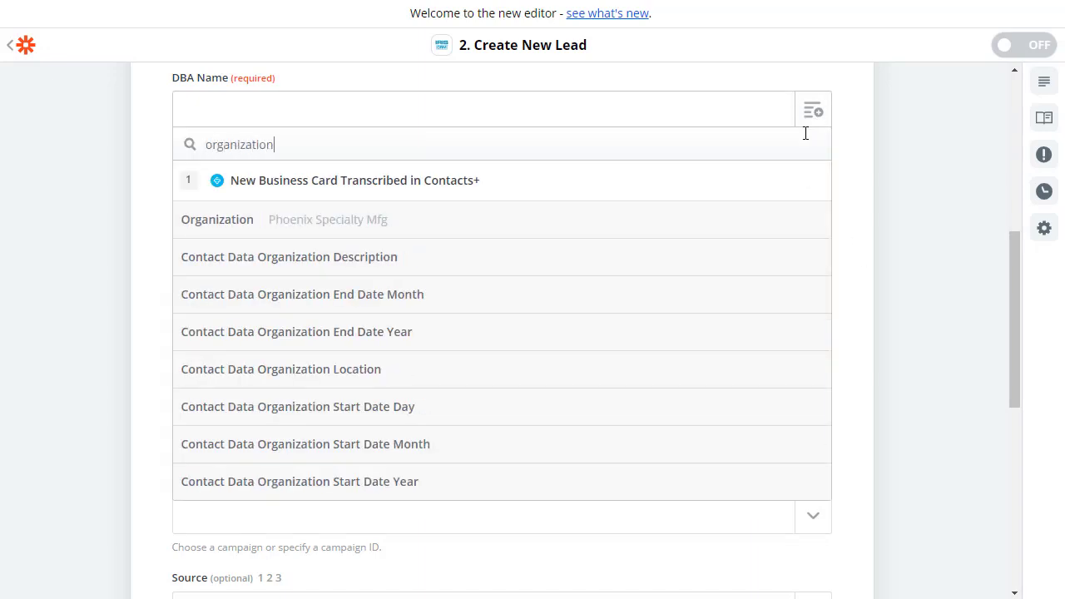
{"action": "left_click", "coordinate": [688, 218]}
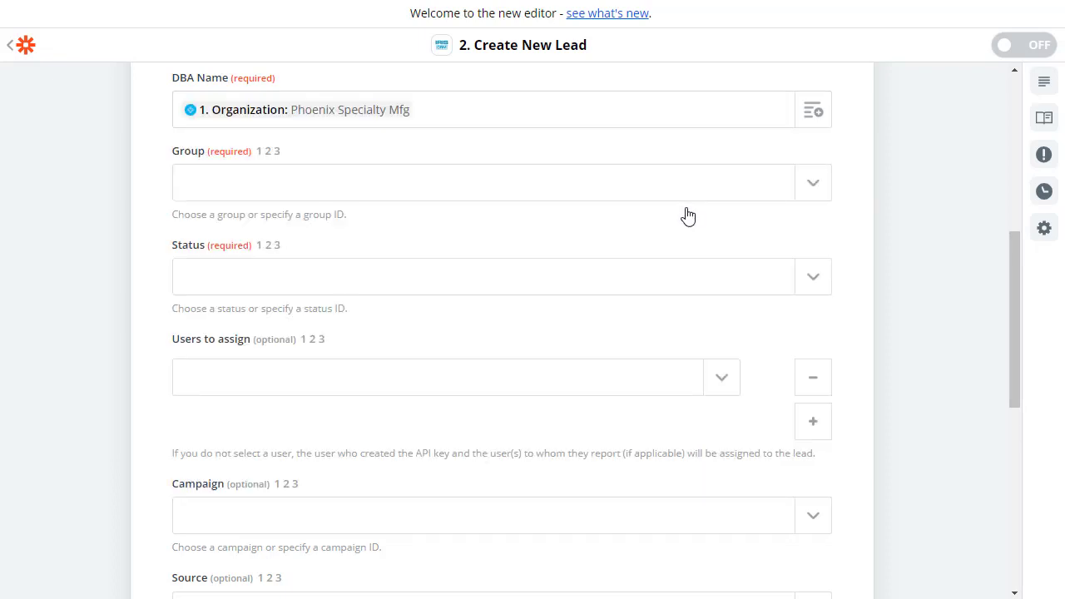
{"action": "left_click", "coordinate": [813, 198]}
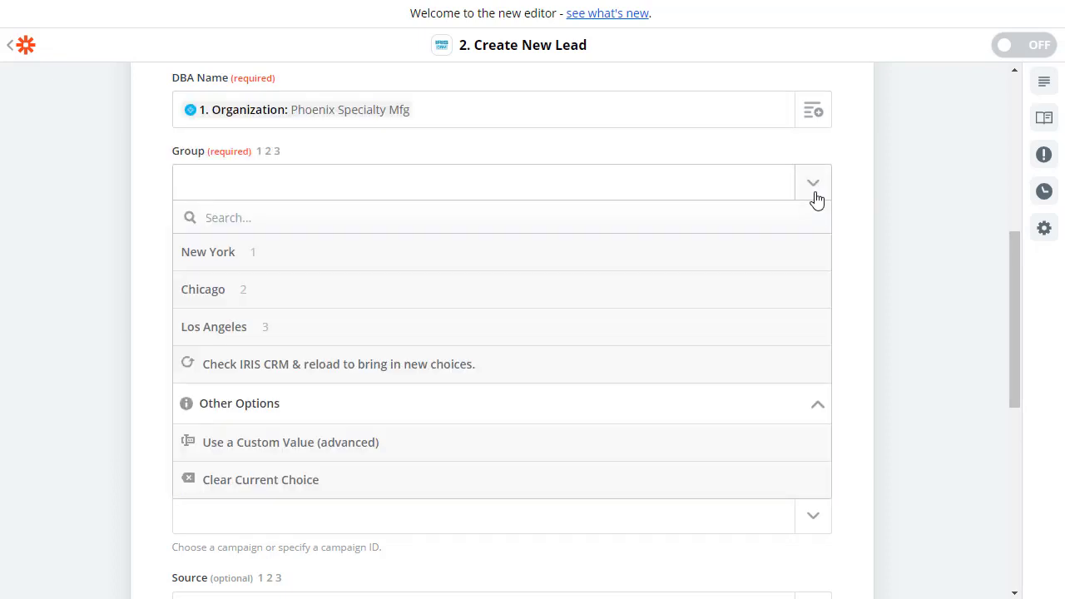
{"action": "left_click", "coordinate": [633, 261]}
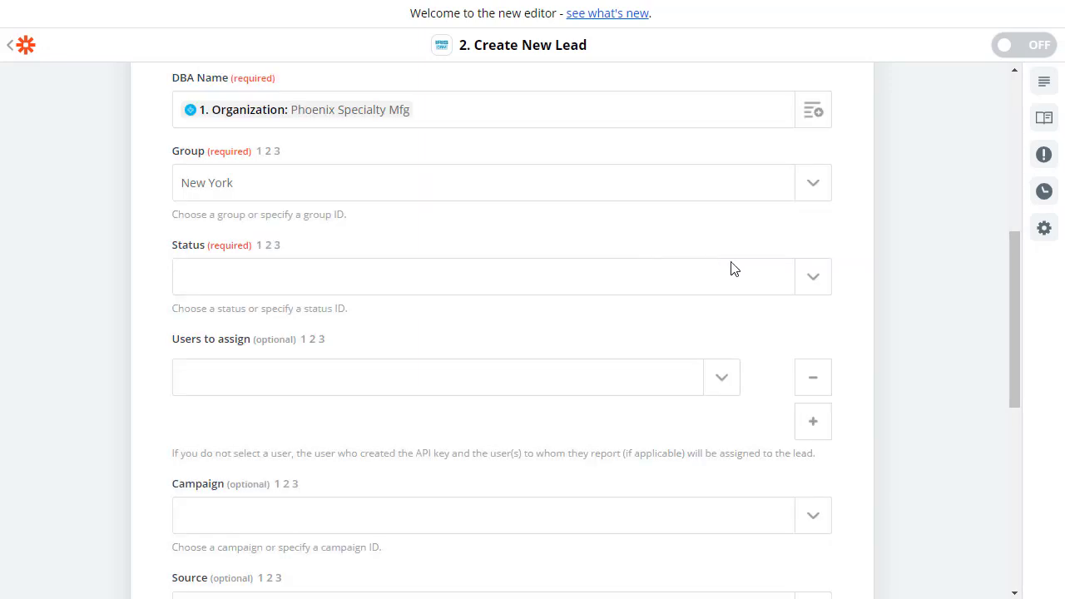
Set the lead's Status to Qualifying - Interested Merchant and assign the sales rep user to it
{"action": "left_click", "coordinate": [813, 283]}
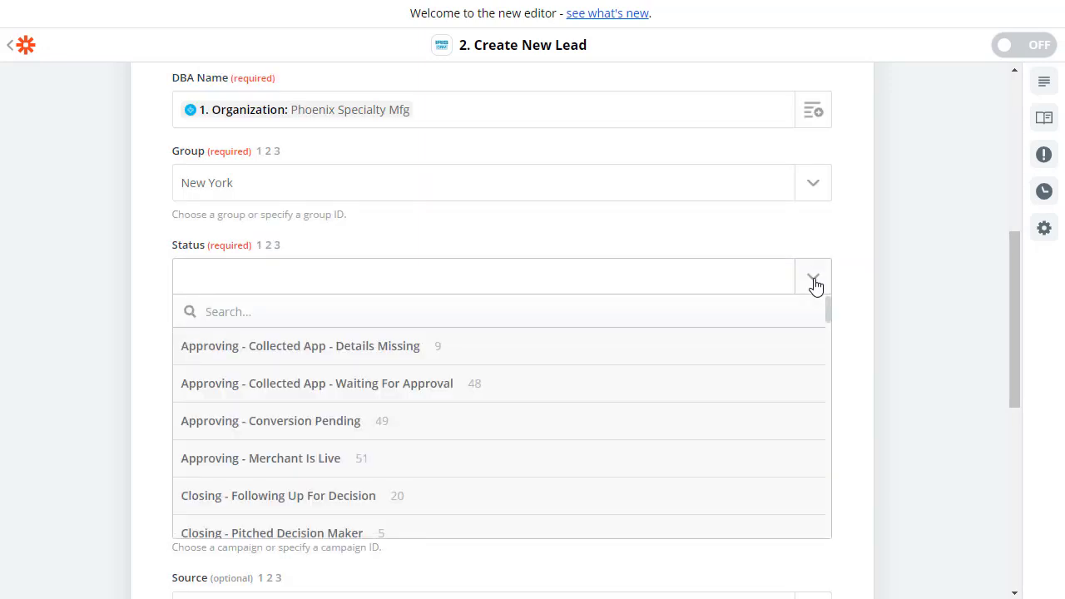
{"action": "type", "text": "intereste"}
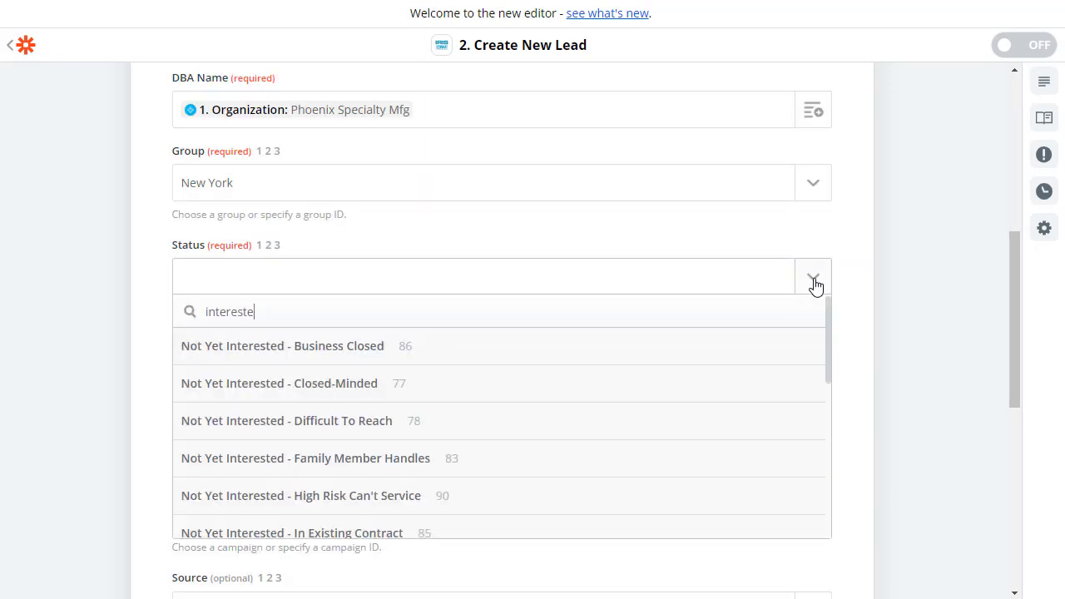
{"action": "type", "text": "d merchant"}
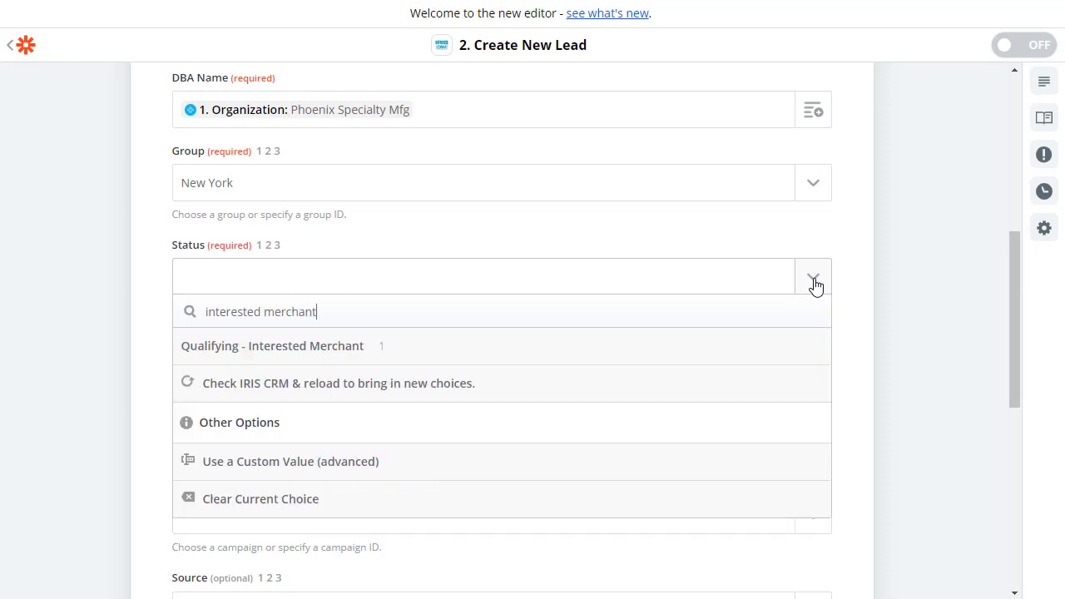
{"action": "left_click", "coordinate": [641, 357]}
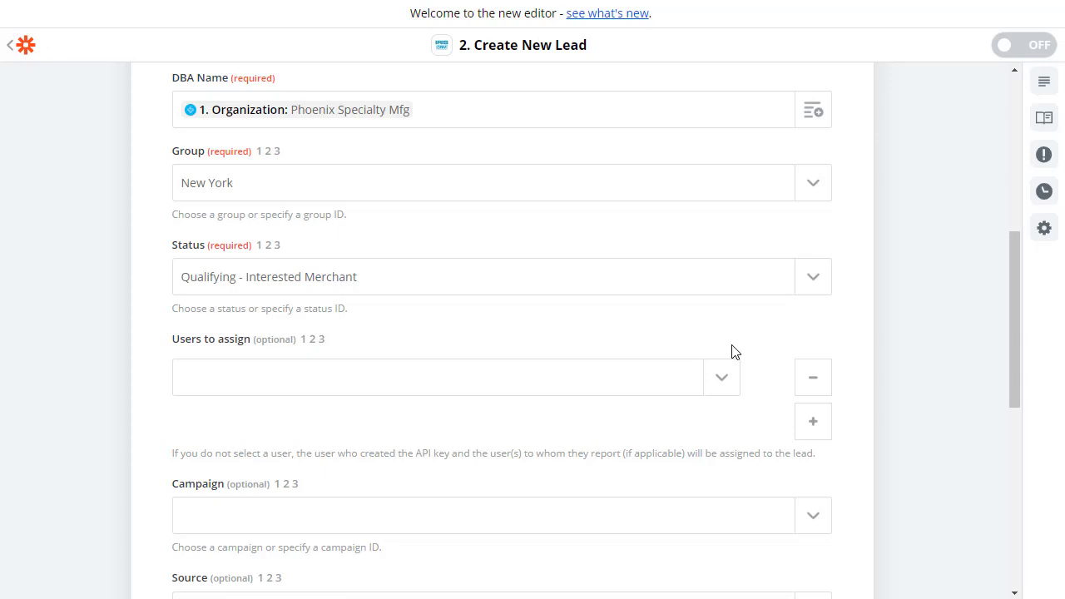
{"action": "left_click", "coordinate": [729, 386]}
{"action": "left_click", "coordinate": [649, 489]}
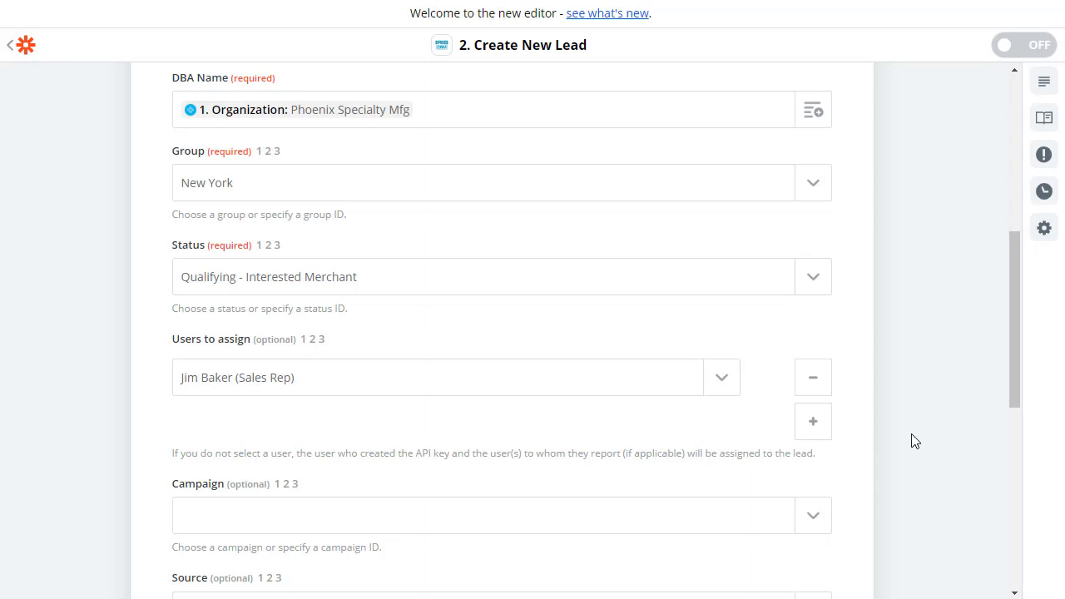
Add three more empty rows to Other lead fields, making room for four fields
{"action": "scroll", "coordinate": [915, 444], "scroll_direction": "down", "scroll_amount": 5}
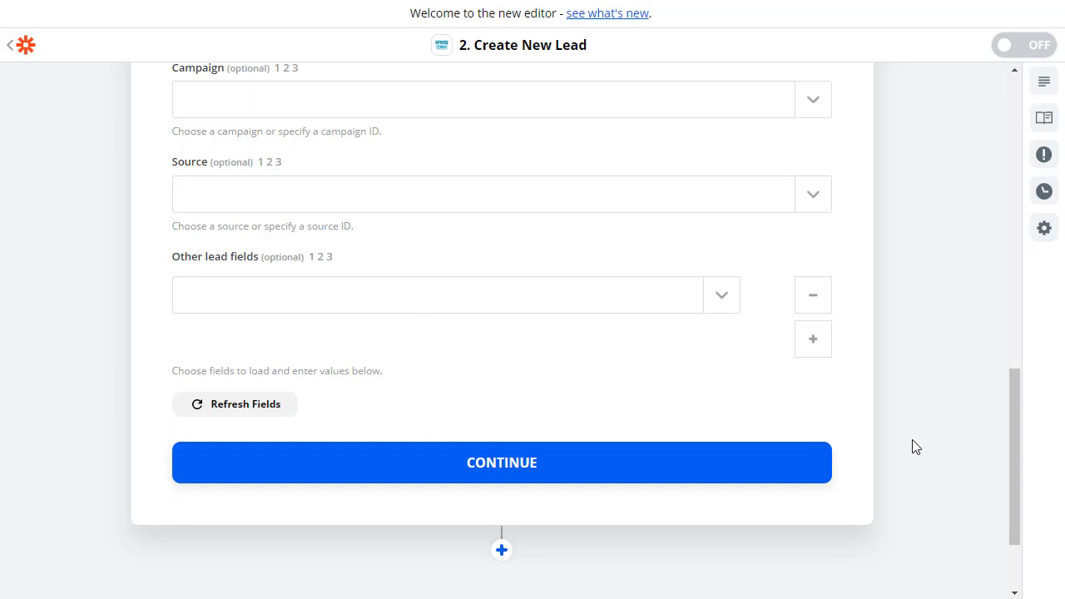
{"action": "left_click", "coordinate": [813, 352]}
{"action": "left_click", "coordinate": [814, 385]}
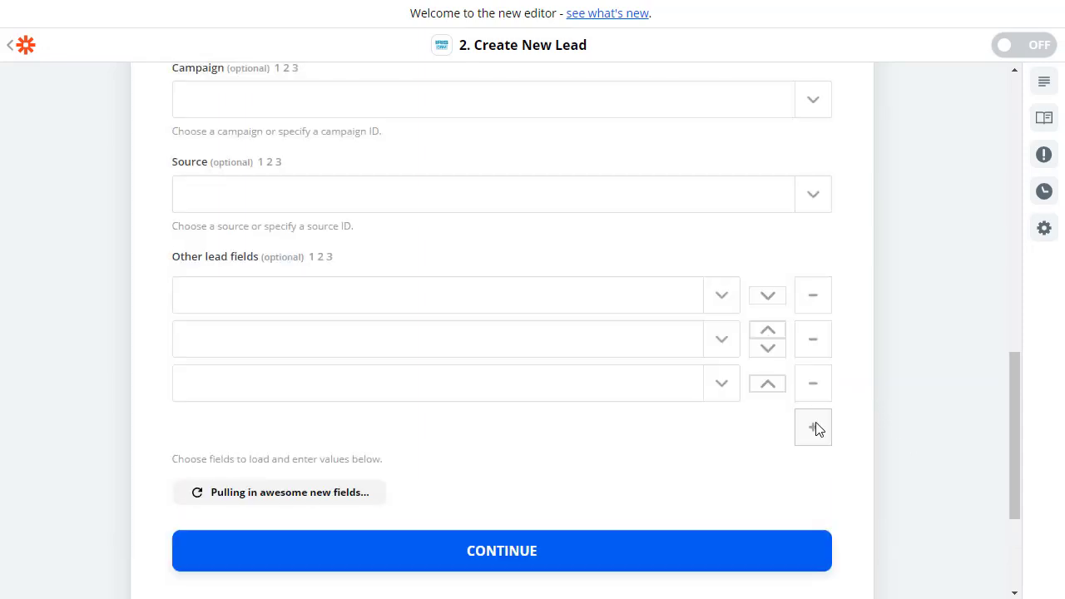
{"action": "left_click", "coordinate": [815, 427]}
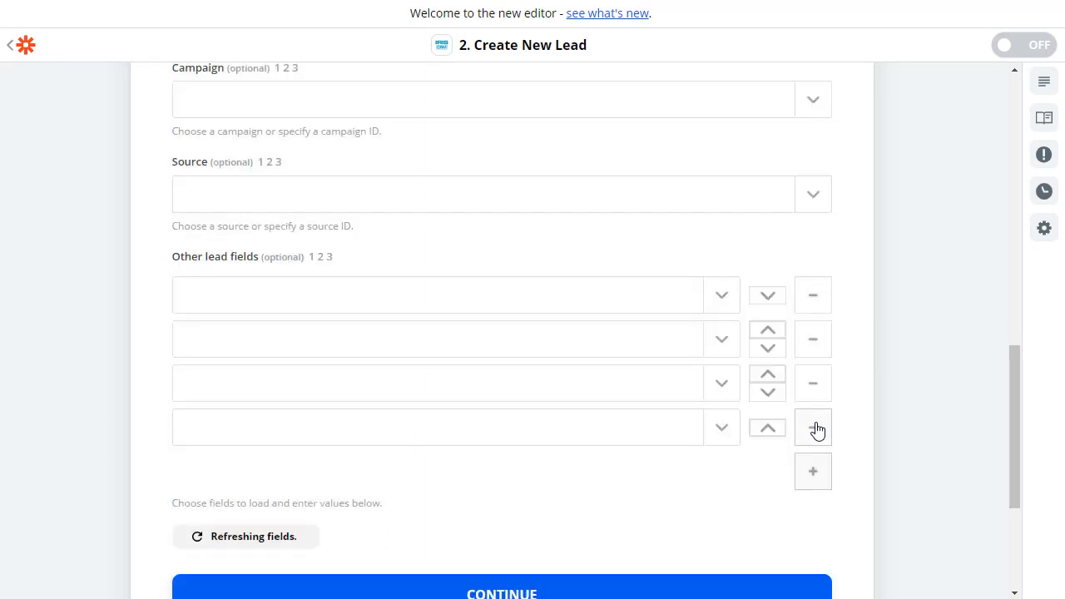
Choose Business Information - Address and Business Information - City in the first two Other lead fields rows
{"action": "left_click", "coordinate": [720, 302]}
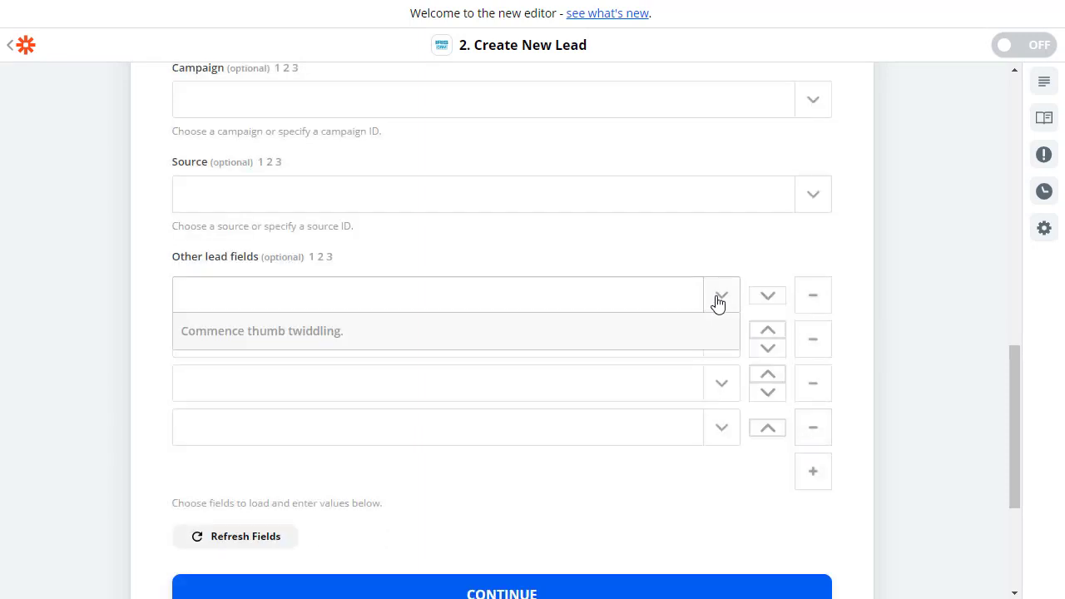
{"action": "type", "text": "adress"}
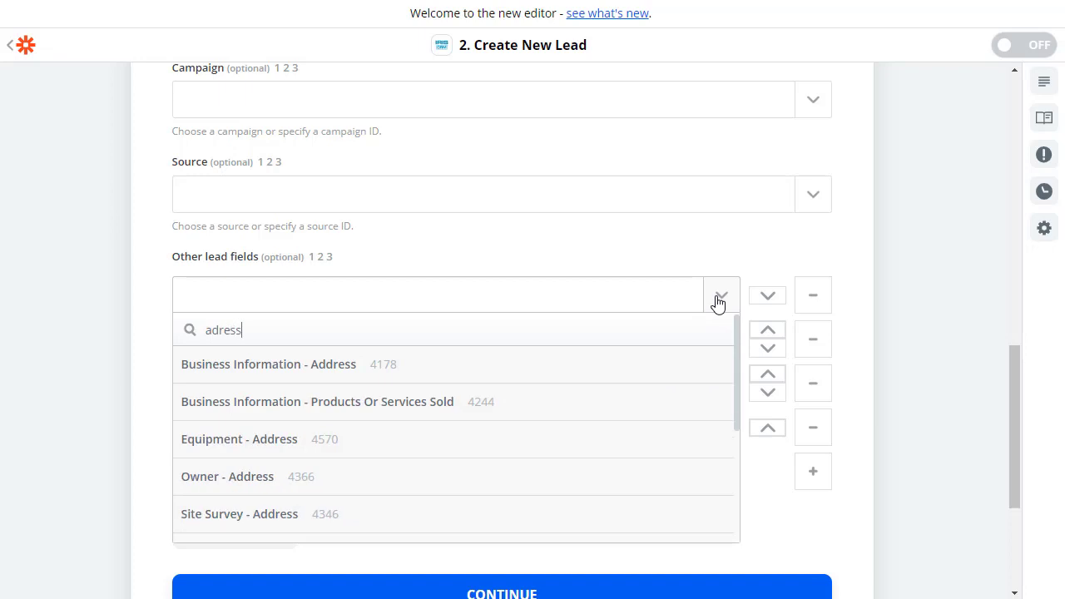
{"action": "left_click", "coordinate": [596, 372]}
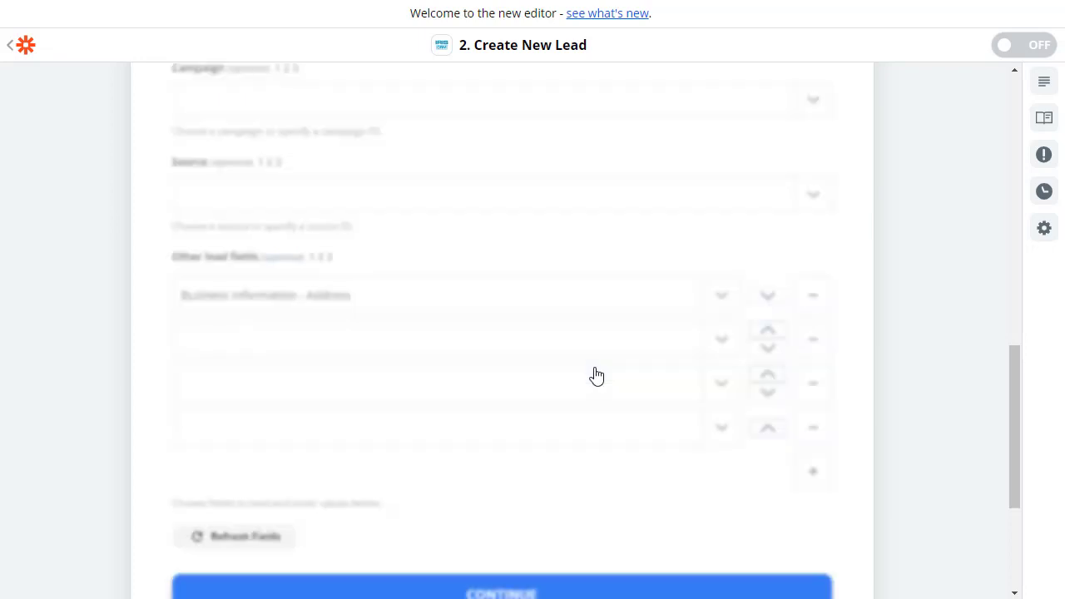
{"action": "left_click", "coordinate": [723, 347]}
{"action": "type", "text": "city"}
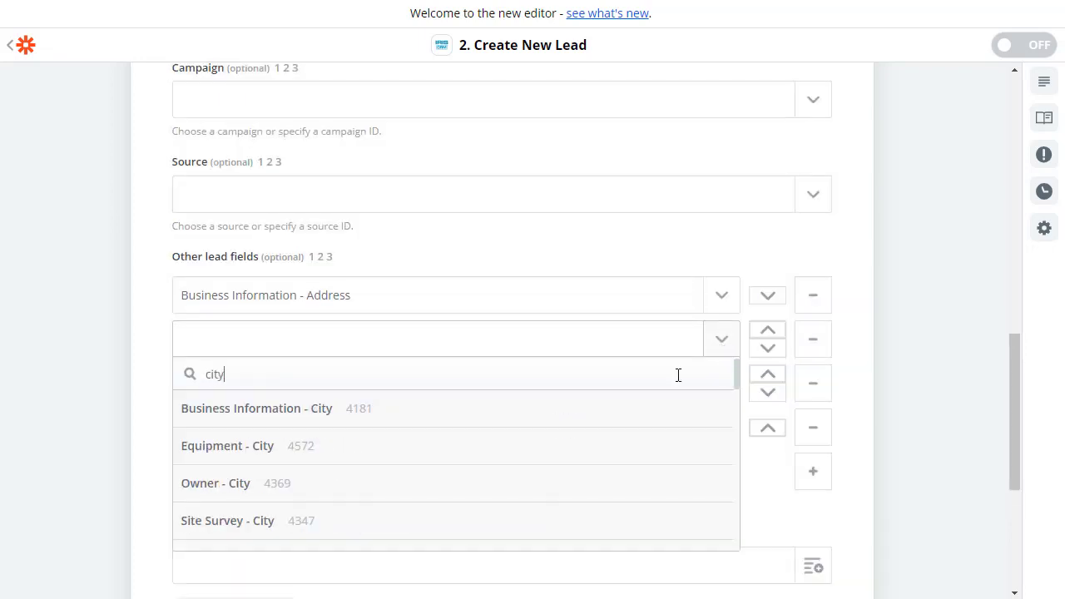
{"action": "left_click", "coordinate": [606, 407]}
Choose Business Information - State and Business Information - ZIP in the last two Other lead fields rows
{"action": "left_click", "coordinate": [721, 384]}
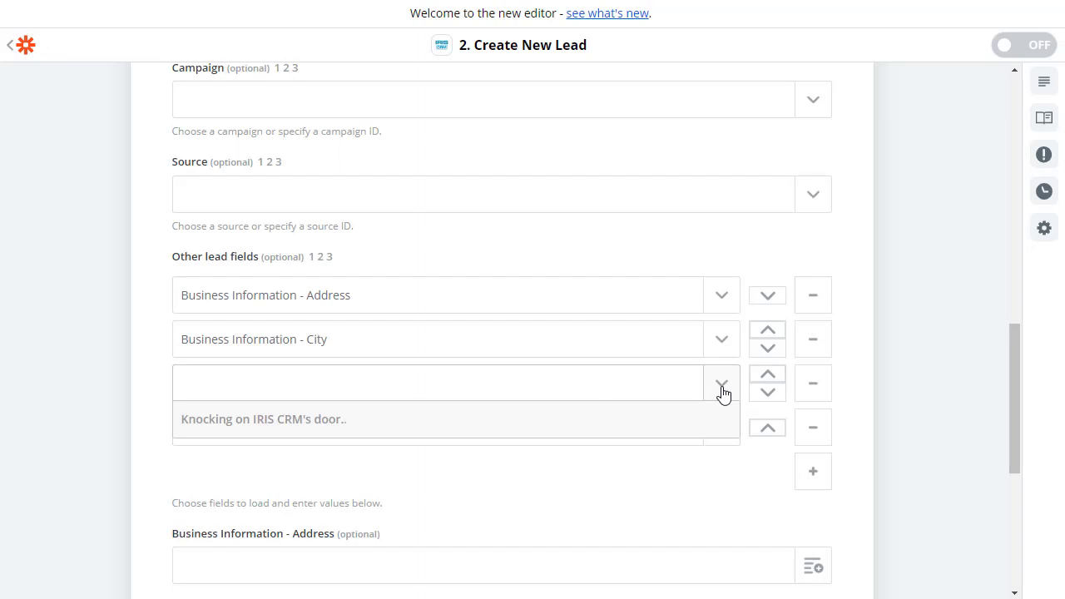
{"action": "type", "text": "state"}
{"action": "left_click", "coordinate": [660, 491]}
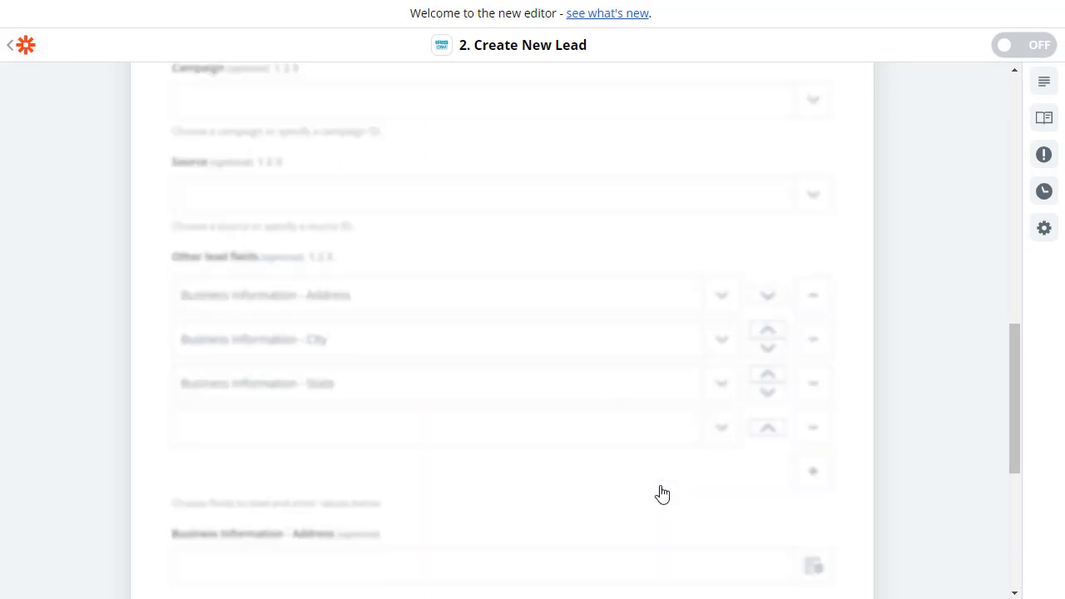
{"action": "left_click", "coordinate": [720, 440]}
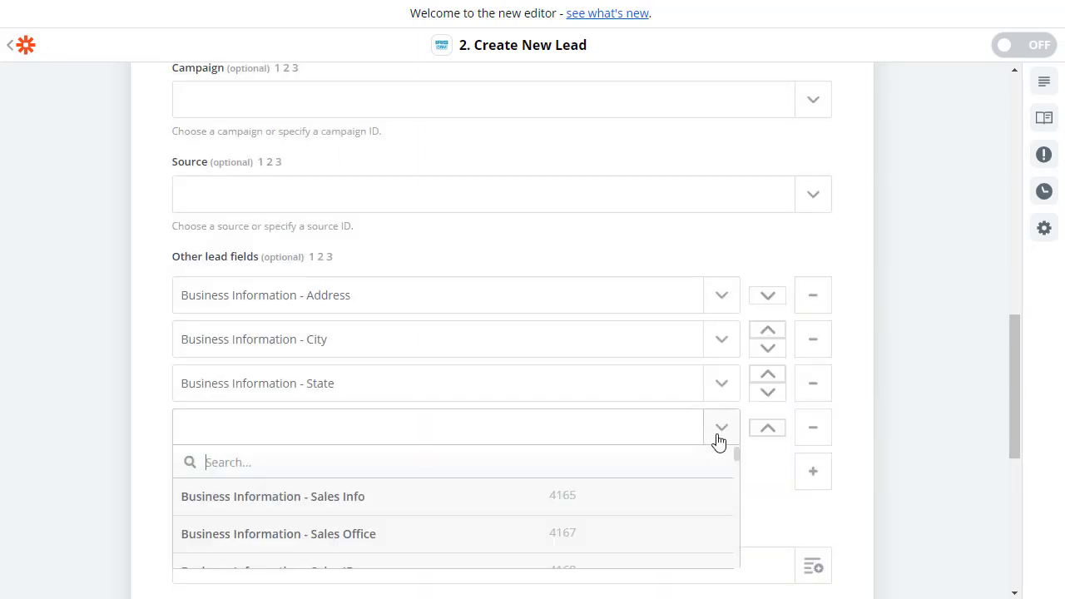
{"action": "type", "text": "zip"}
{"action": "left_click", "coordinate": [669, 496]}
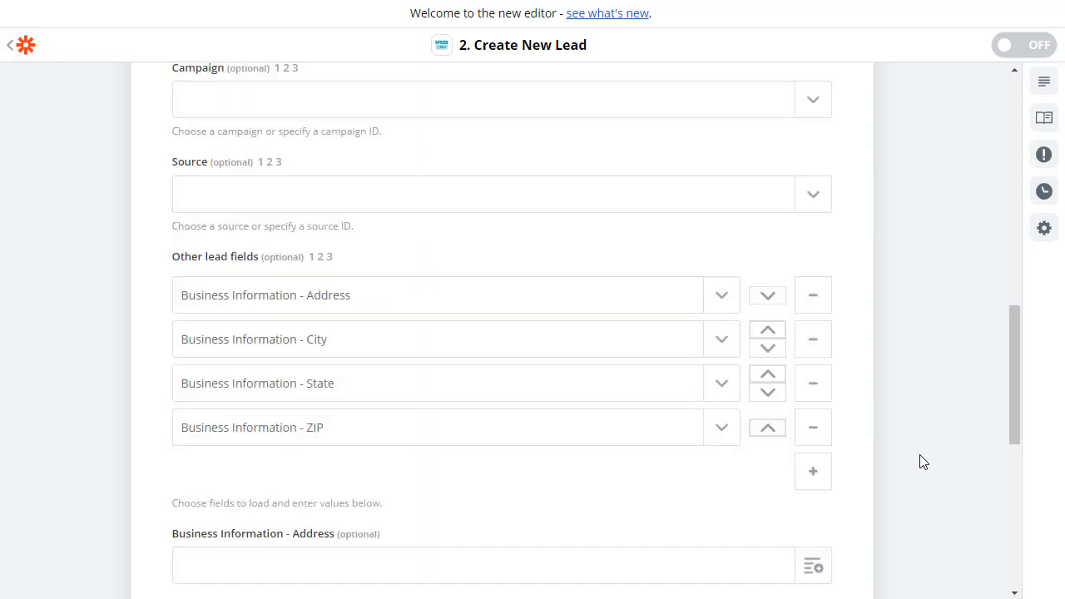
Map Business Information - Address to the business card's Work Street Address and City to its Work City
{"action": "scroll", "coordinate": [922, 462], "scroll_direction": "down", "scroll_amount": 5}
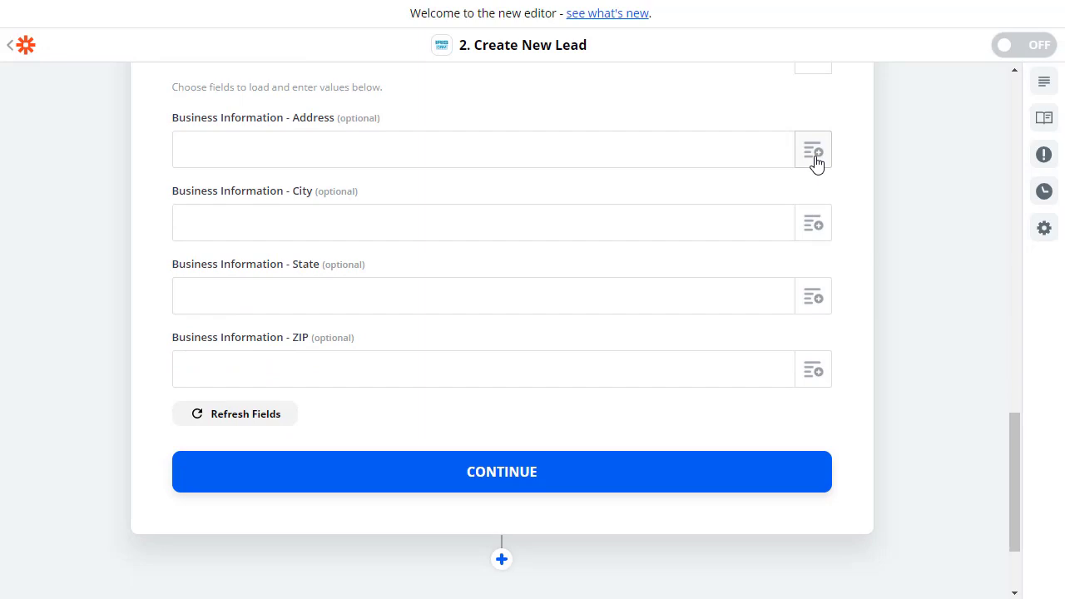
{"action": "left_click", "coordinate": [814, 158]}
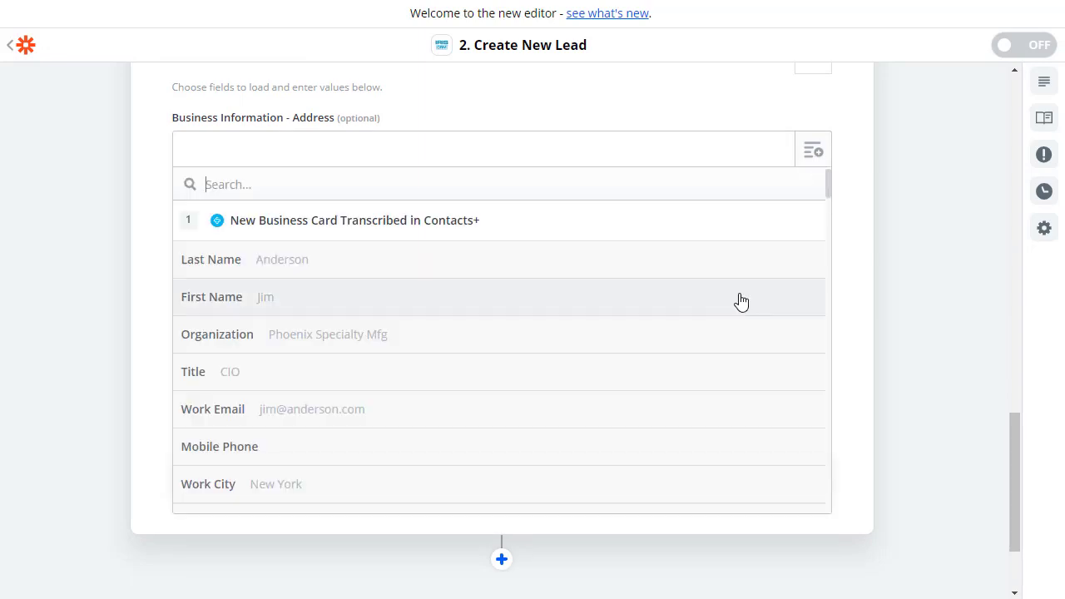
{"action": "type", "text": "work s"}
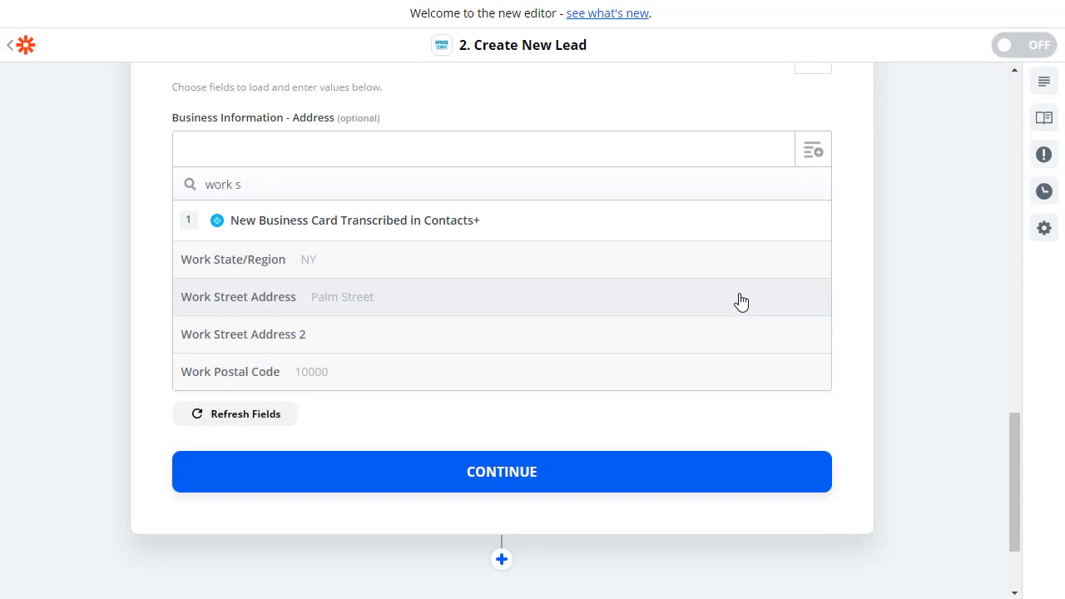
{"action": "left_click", "coordinate": [663, 304]}
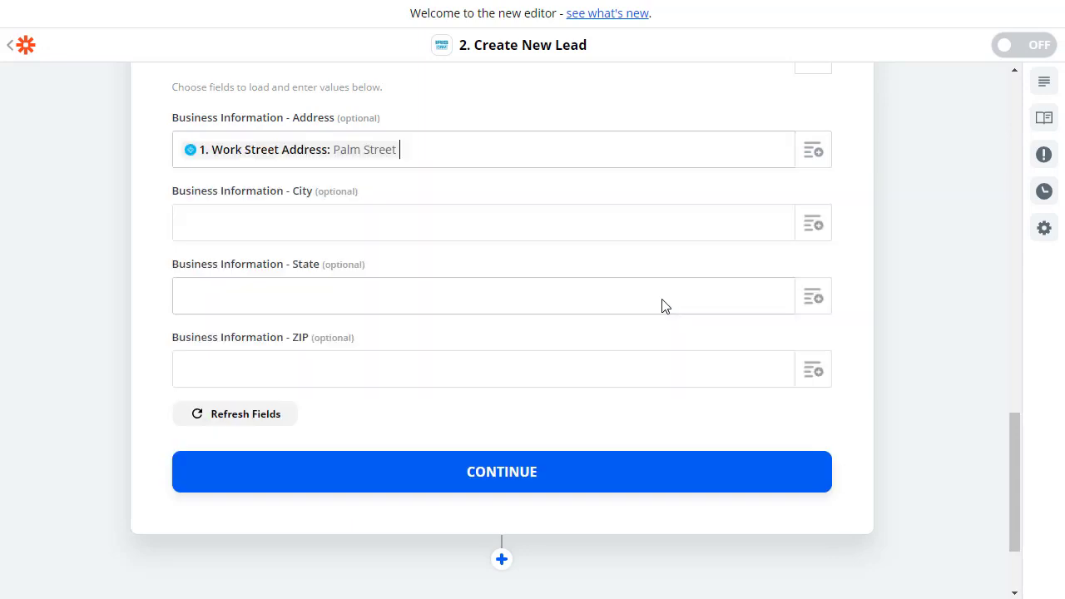
{"action": "left_click", "coordinate": [811, 233]}
{"action": "type", "text": "work"}
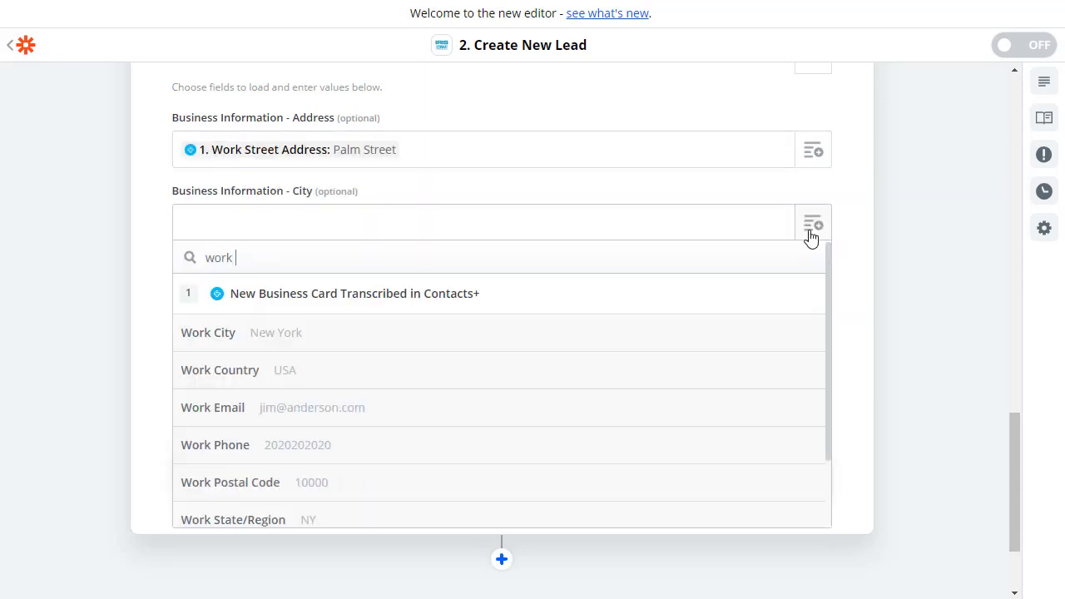
{"action": "left_click", "coordinate": [652, 333]}
Map Business Information - State to the business card's Work State/Region and ZIP to its Work Postal Code
{"action": "left_click", "coordinate": [813, 301]}
{"action": "type", "text": "wor"}
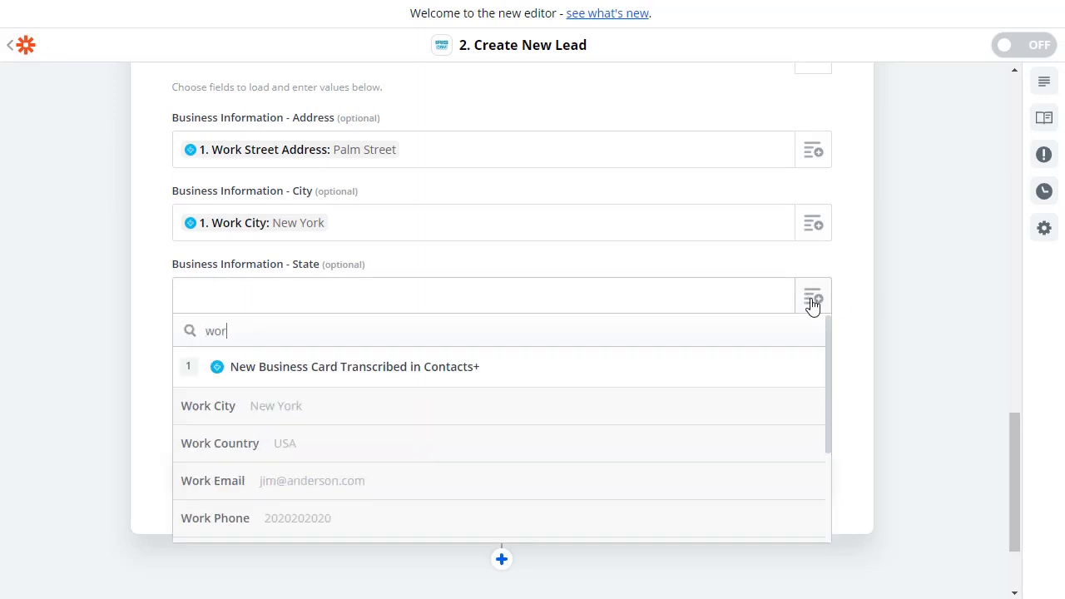
{"action": "type", "text": "k state"}
{"action": "left_click", "coordinate": [644, 402]}
{"action": "left_click", "coordinate": [813, 377]}
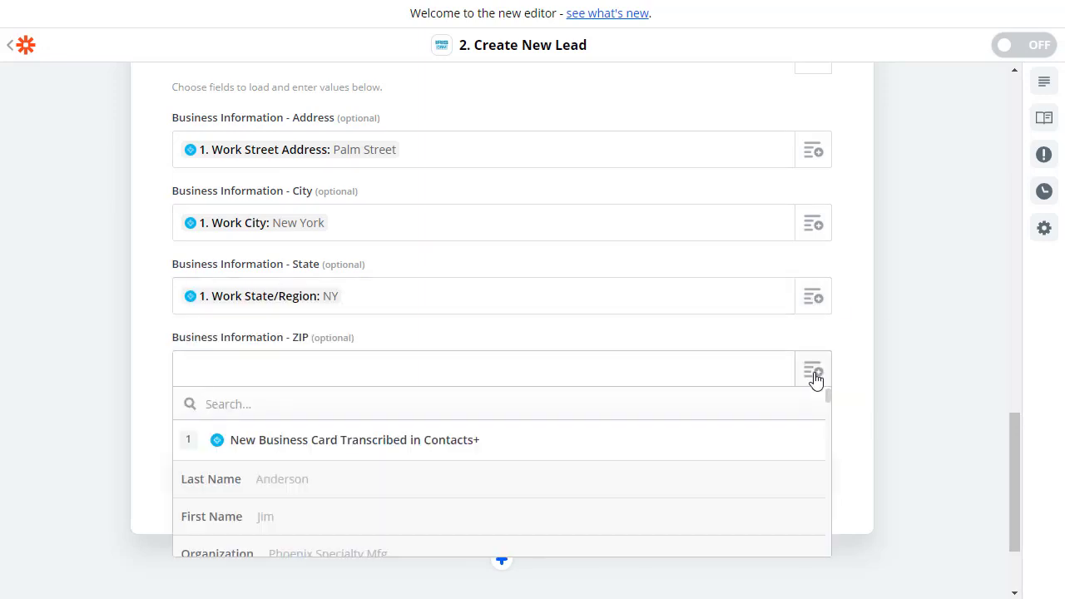
{"action": "type", "text": "work postal"}
{"action": "left_click", "coordinate": [704, 480]}
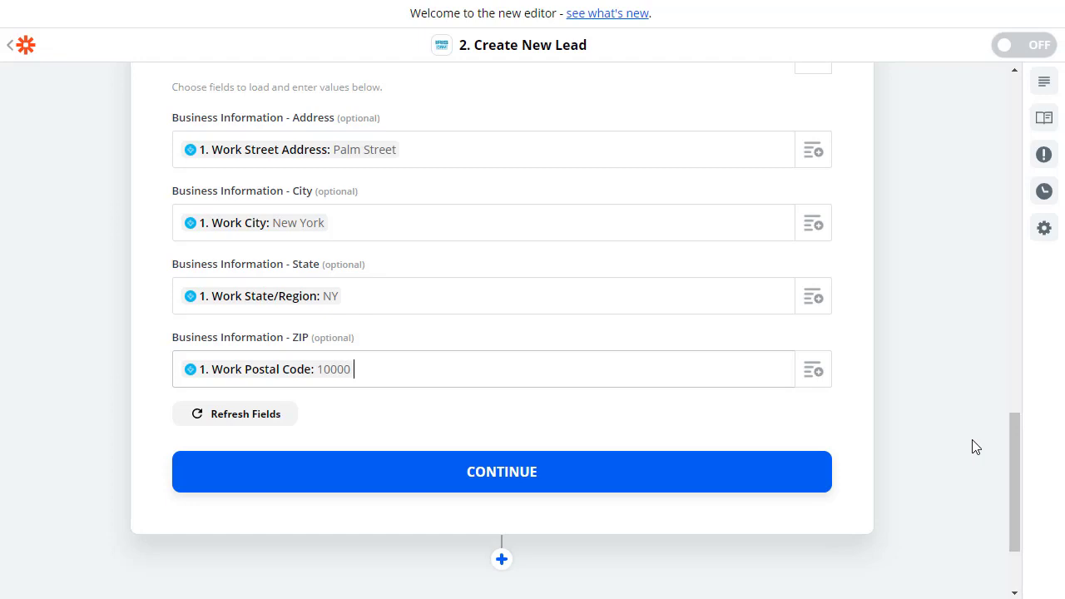
Test and review the Create New Lead action with the mapped data and finish editing the Zap
{"action": "left_click", "coordinate": [704, 482]}
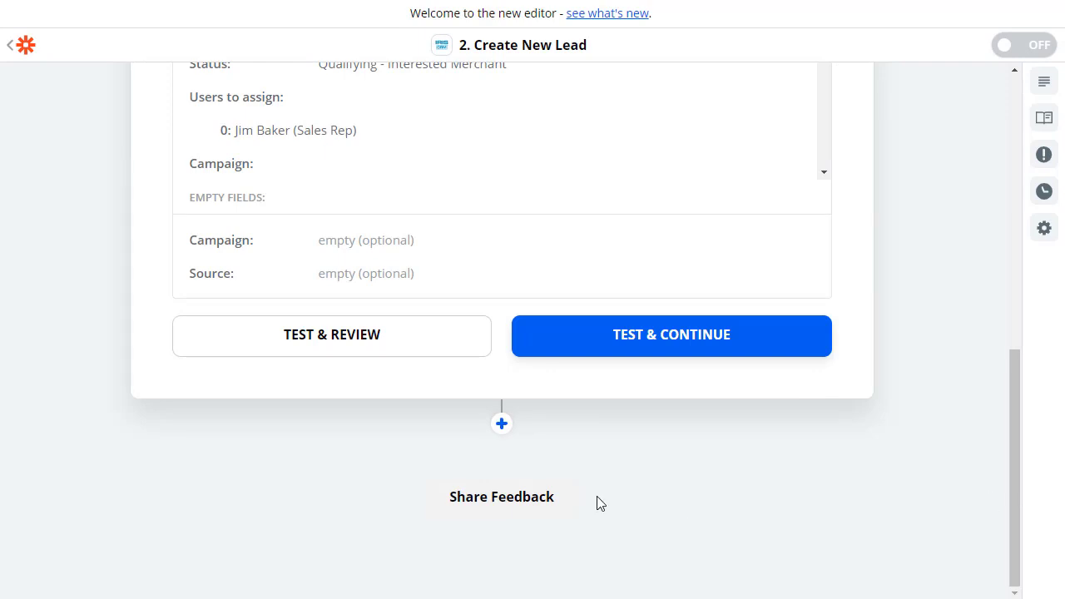
{"action": "left_click", "coordinate": [398, 353]}
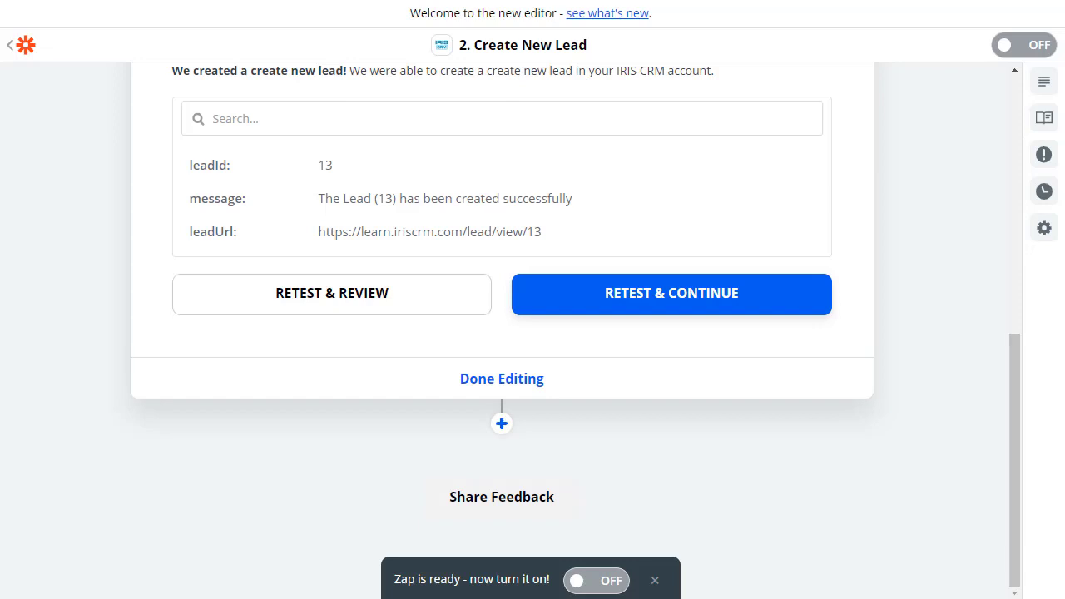
{"action": "left_click", "coordinate": [541, 388]}
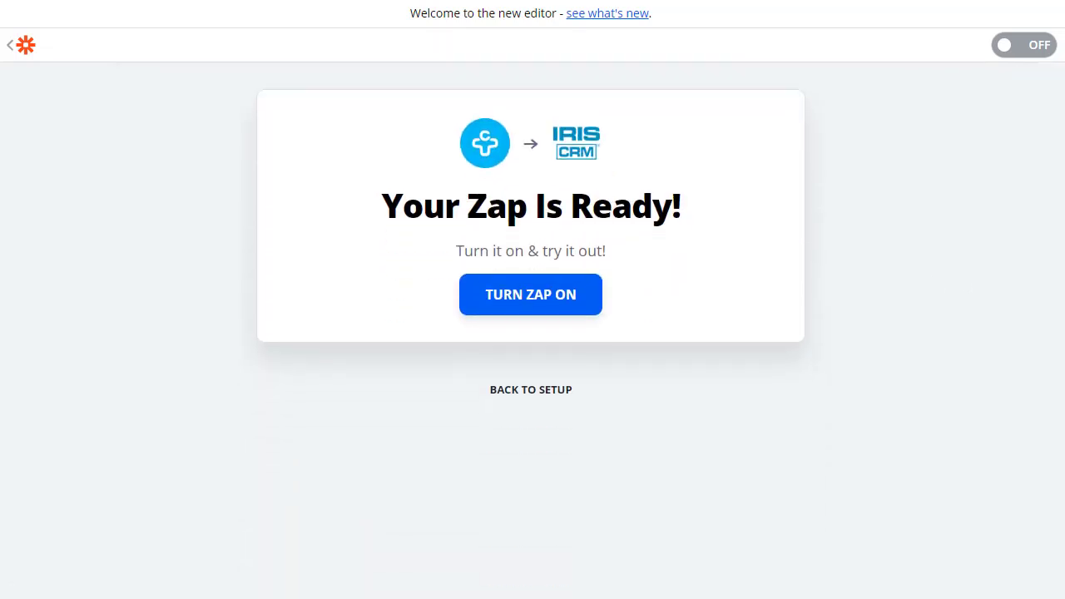
Turn on the Contacts+ to IRIS CRM Zap and go to the list of Zaps
{"action": "left_click", "coordinate": [535, 309]}
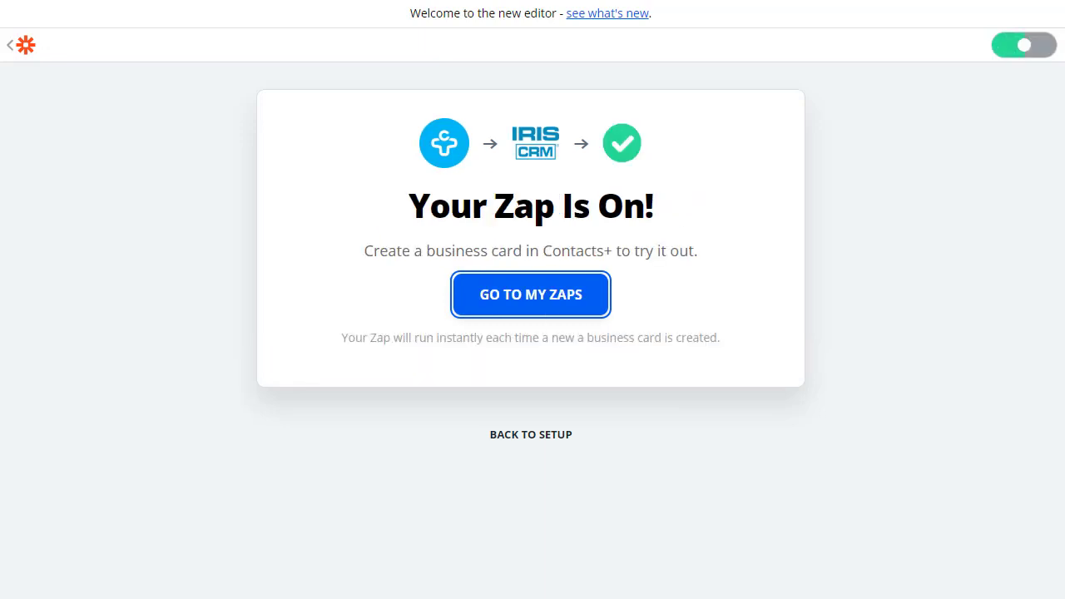
{"action": "left_click", "coordinate": [536, 311]}
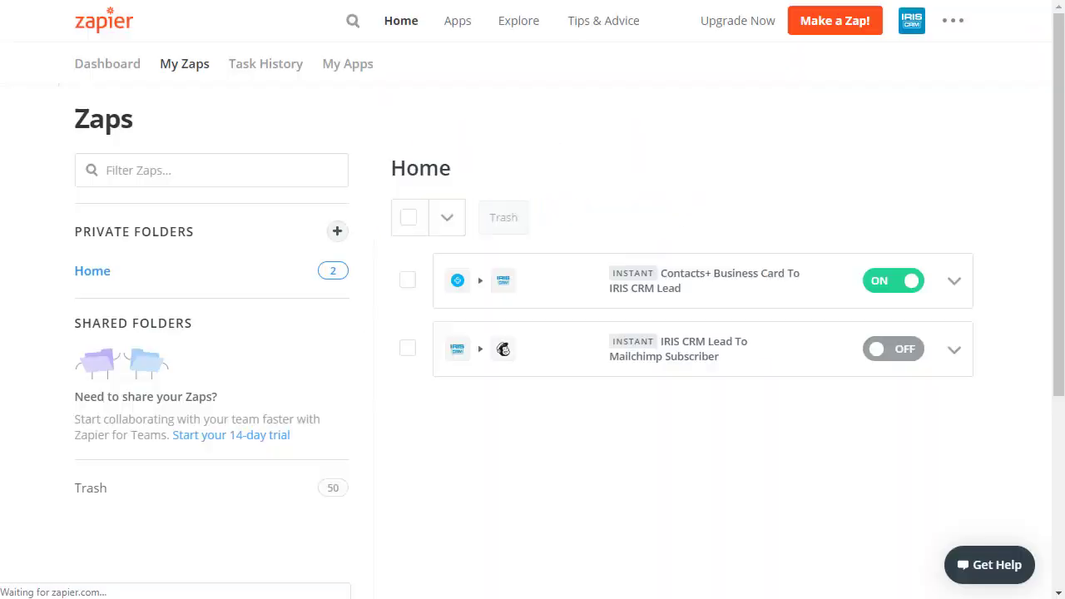